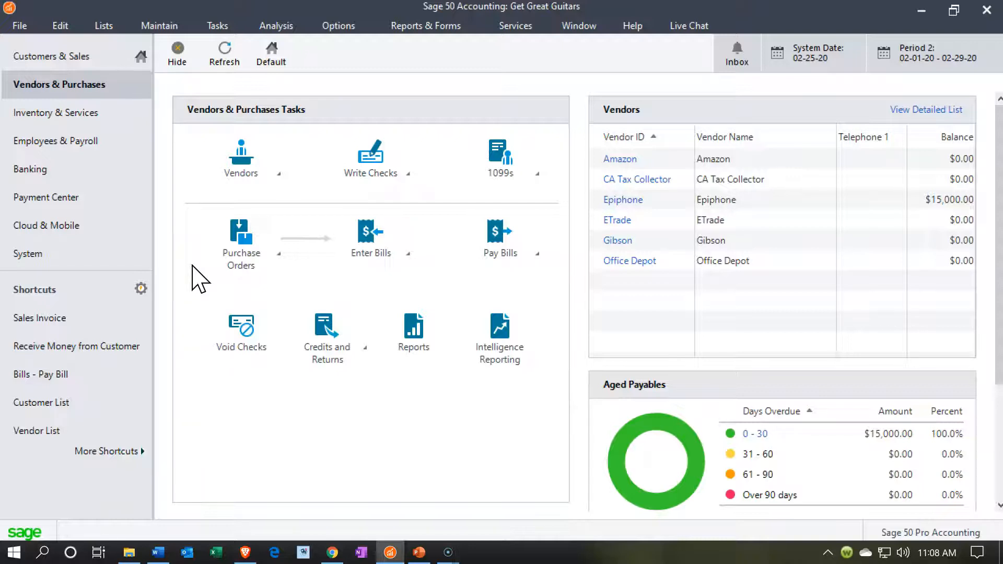
Review the Epiphone purchase order 01 from the list of existing purchase orders, and close both windows.
click(235, 280)
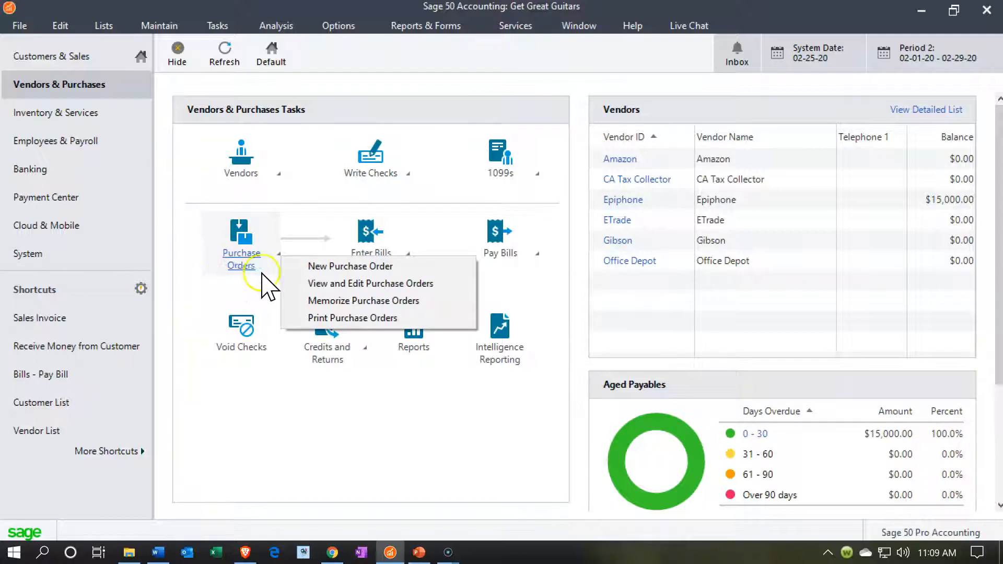
click(312, 288)
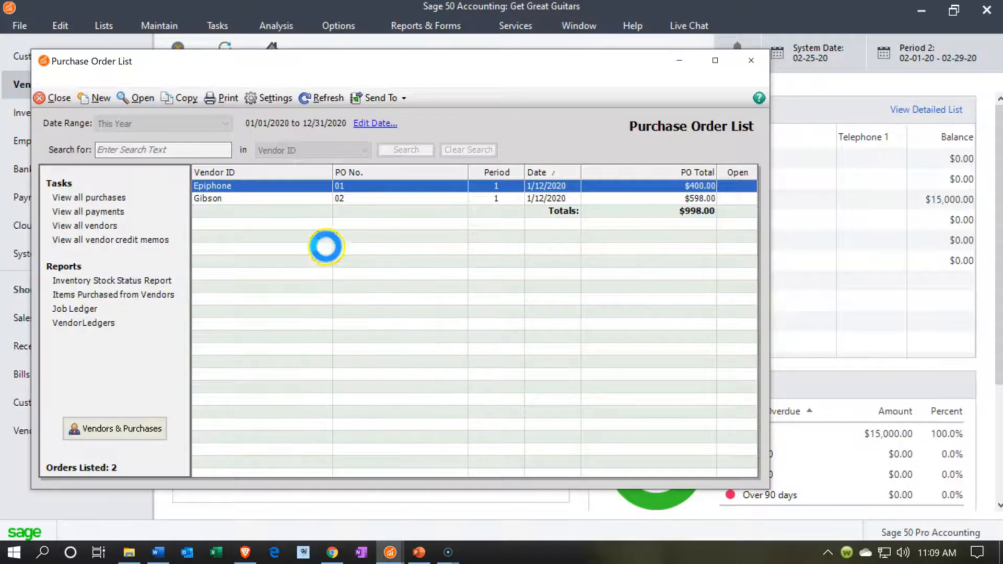
click(715, 60)
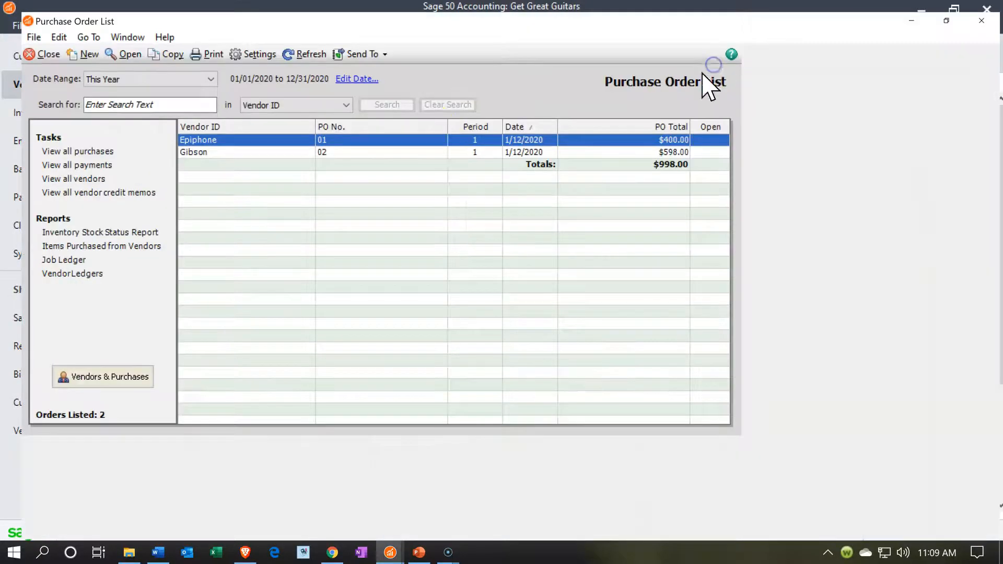
double_click(258, 132)
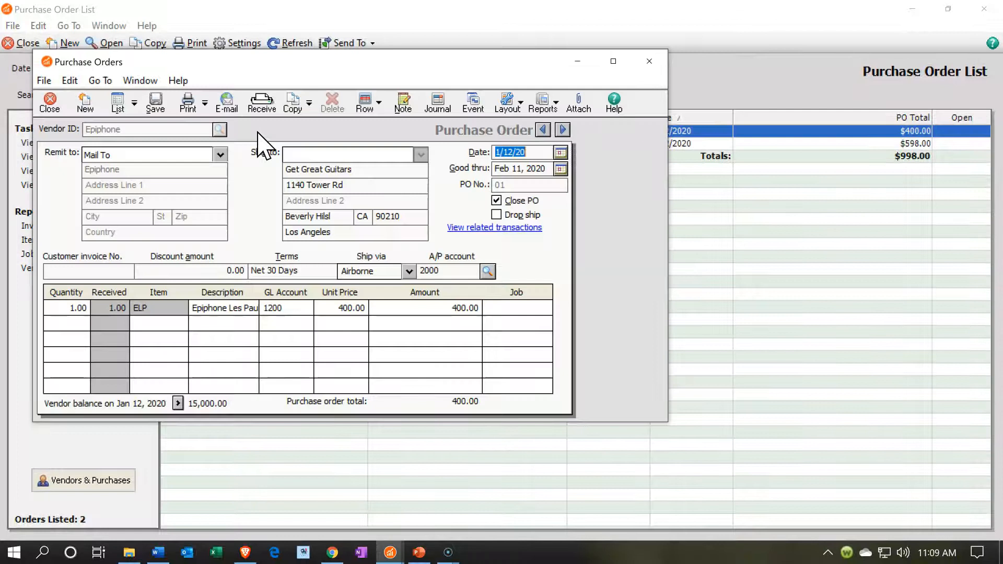
click(634, 65)
click(620, 67)
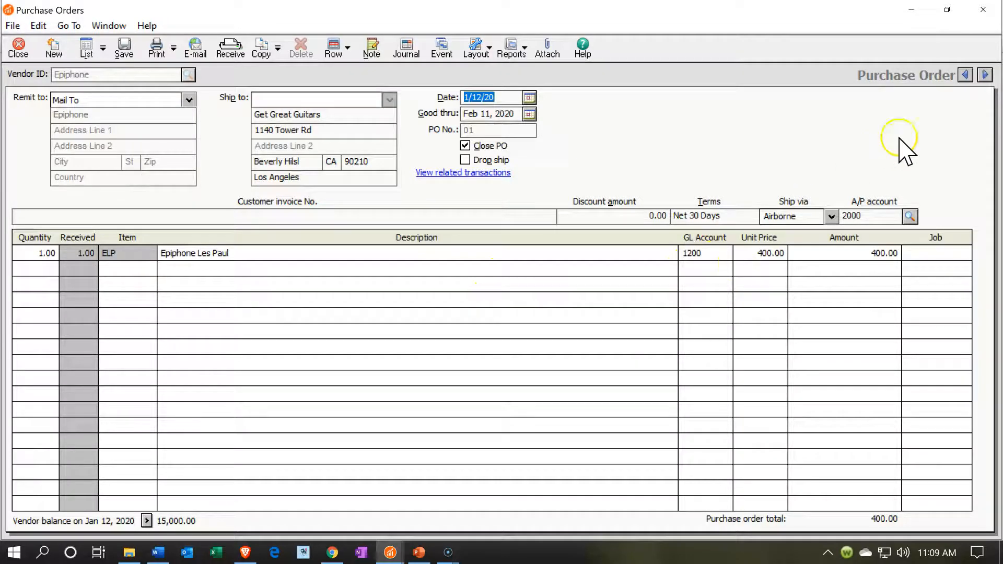
click(981, 19)
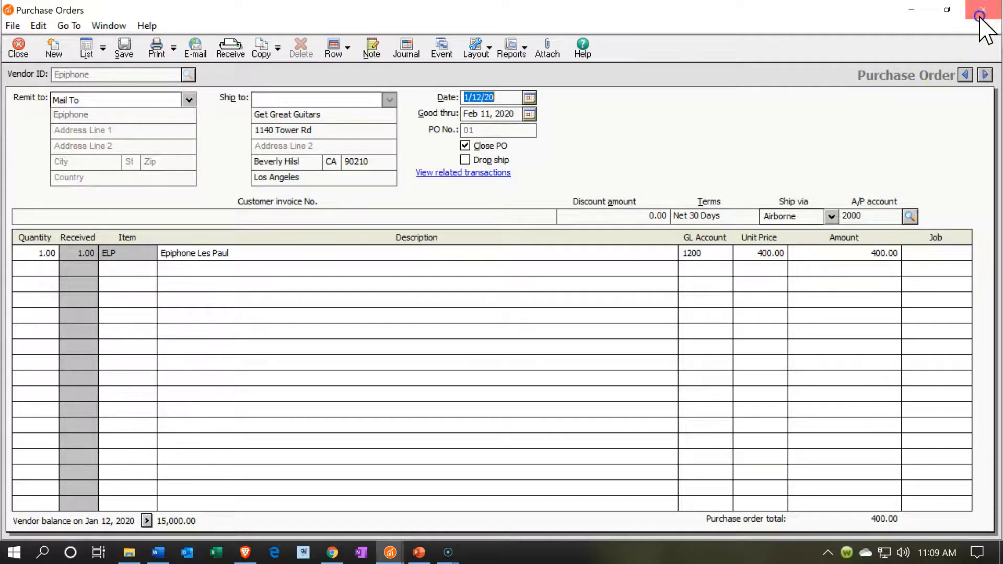
click(979, 17)
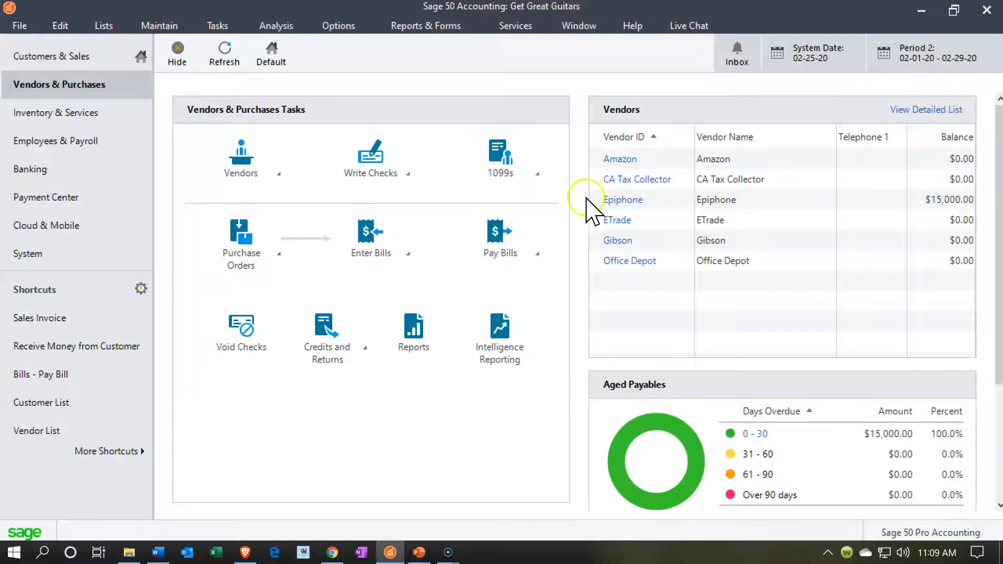
click(392, 259)
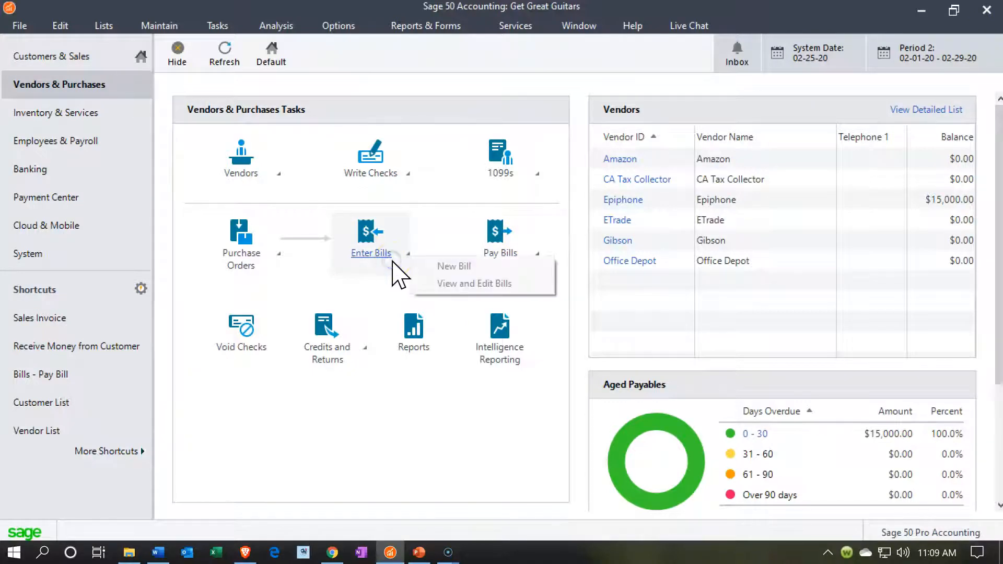
click(429, 267)
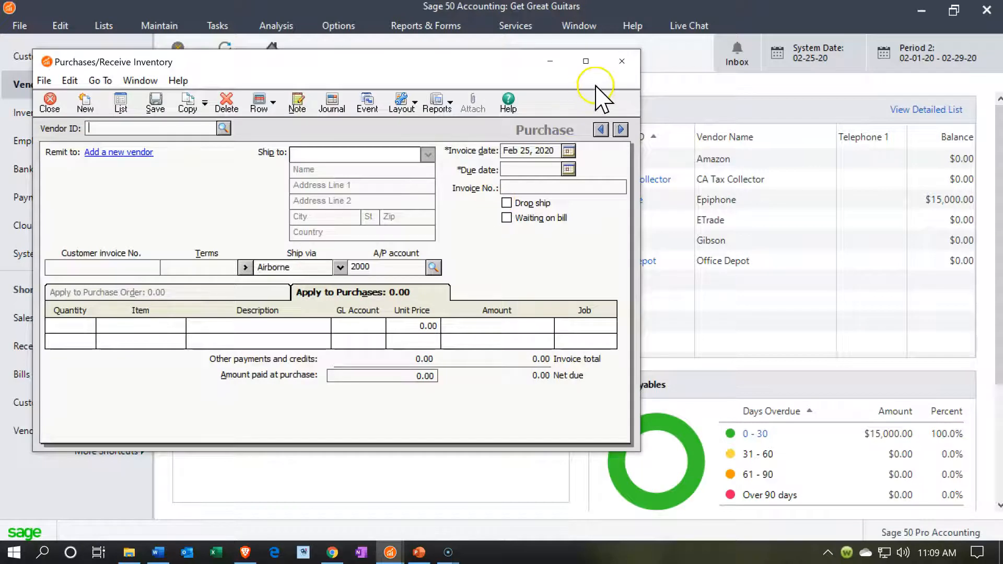
click(615, 68)
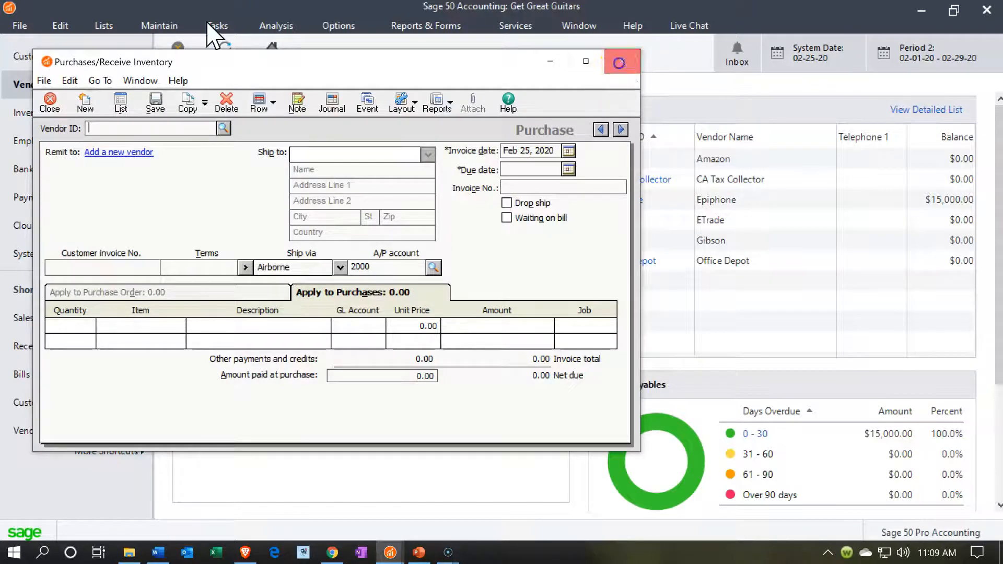
Review the Epiphone bill with invoice number 008 from the list of existing bills, and close both windows.
click(407, 260)
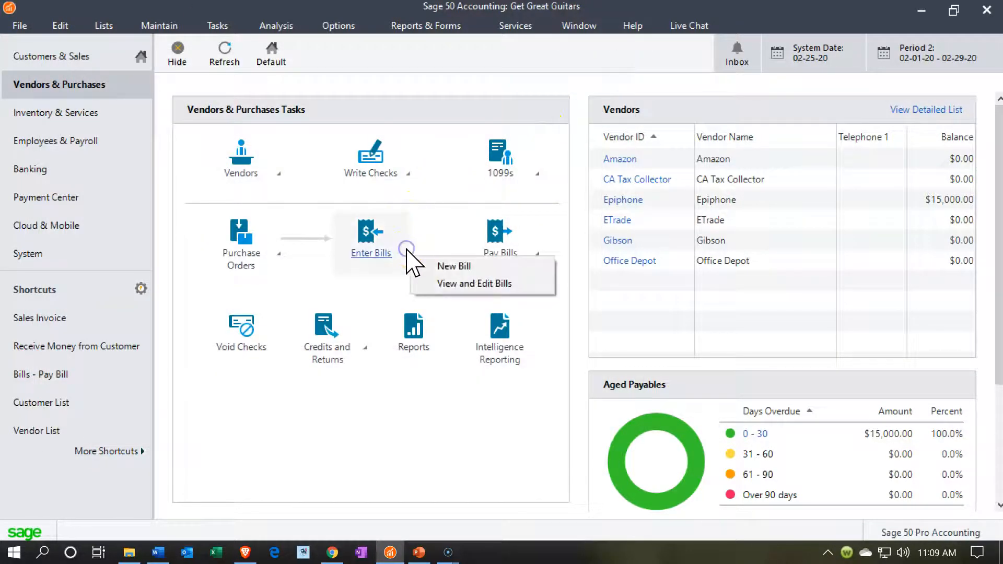
click(420, 287)
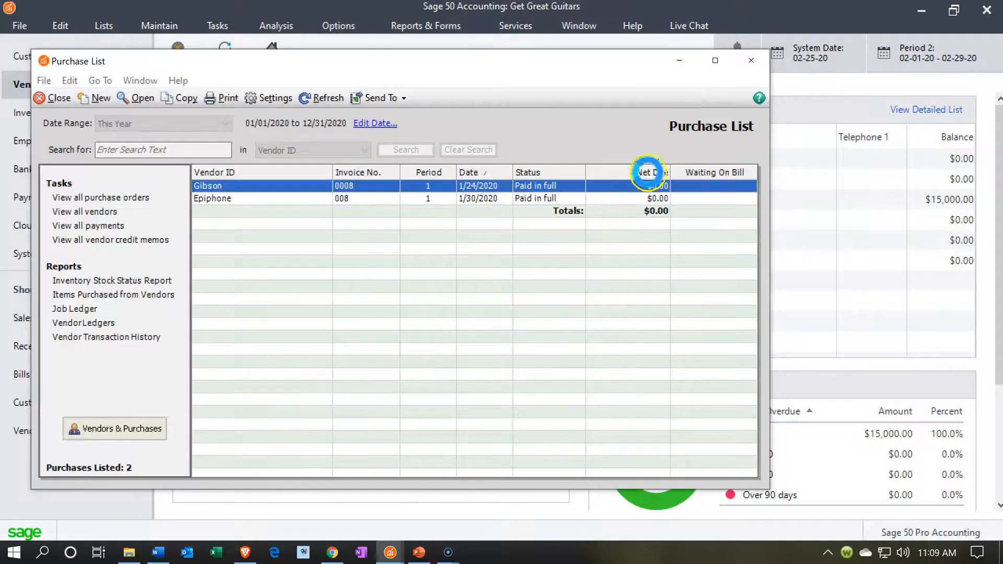
click(714, 62)
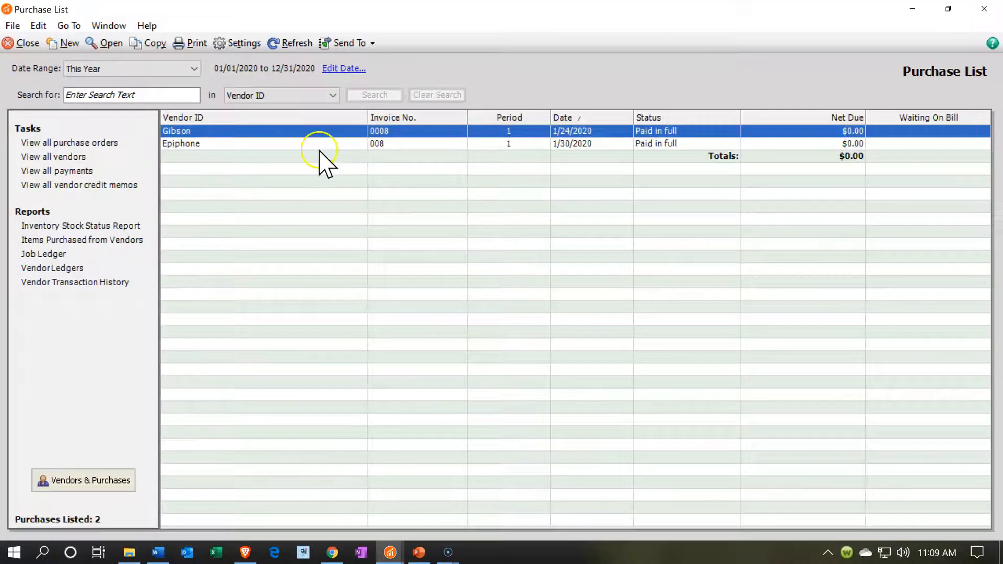
click(316, 146)
double_click(317, 145)
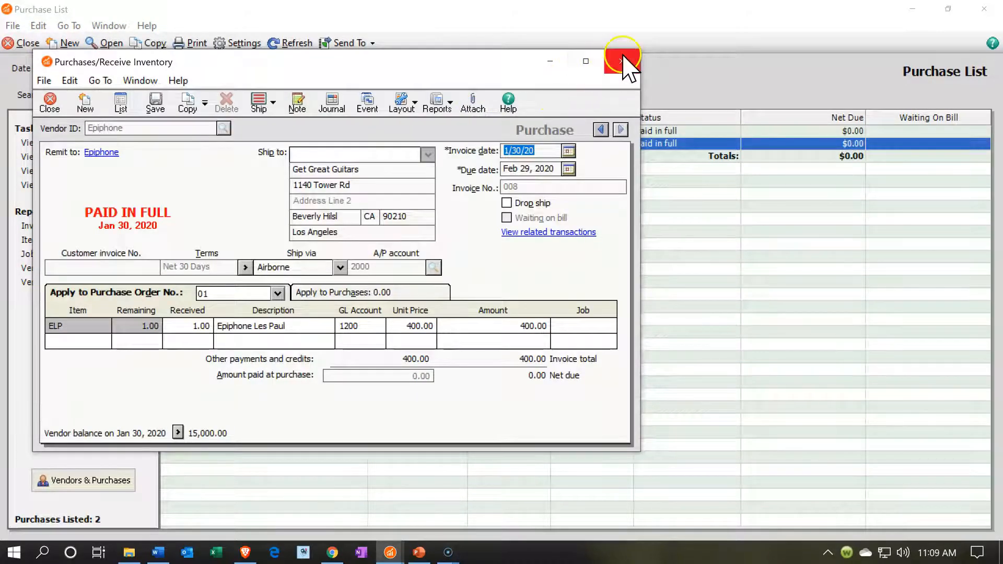
click(587, 61)
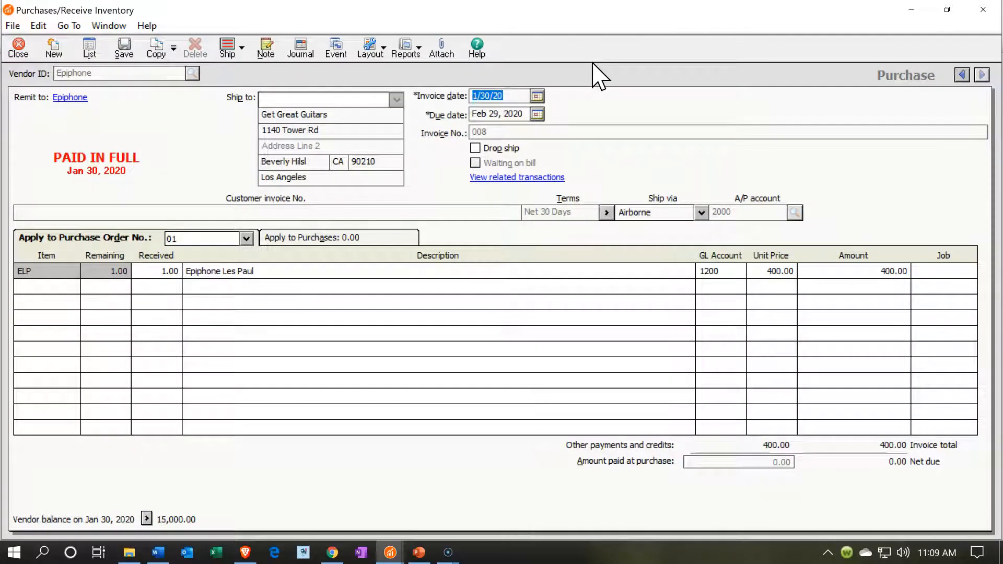
click(973, 17)
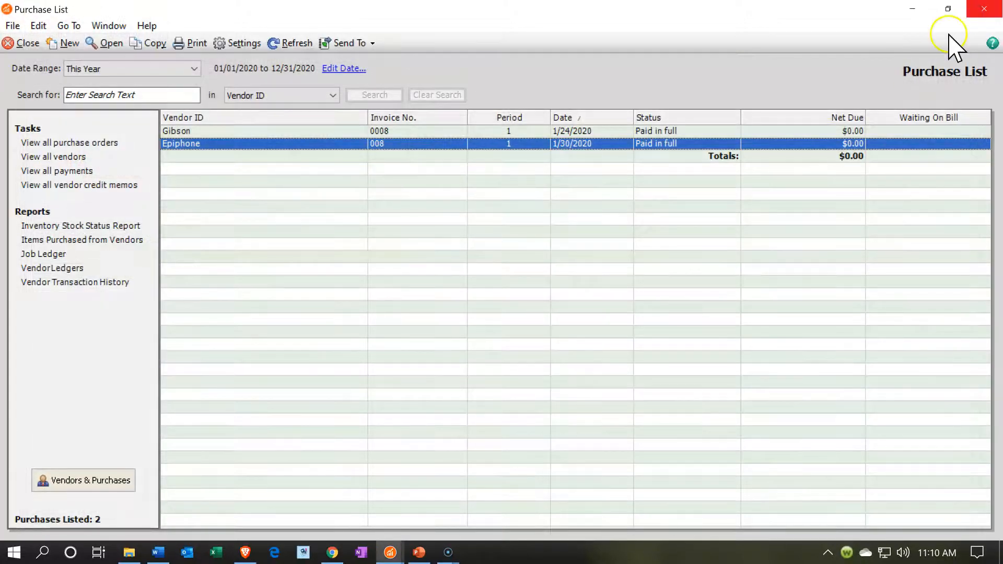
click(974, 14)
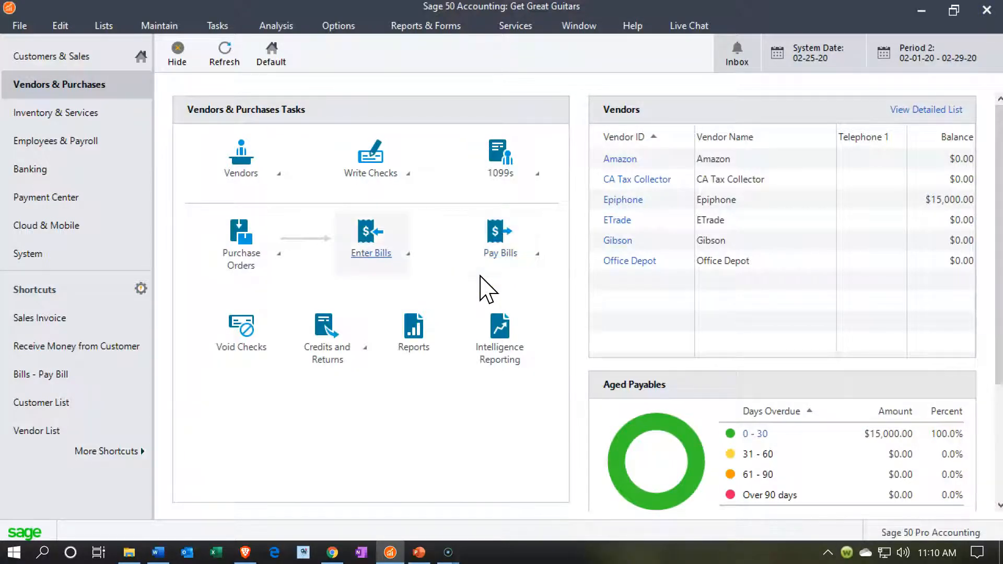
Open a new, maximized sales invoice from the Customers & Sales area.
click(81, 56)
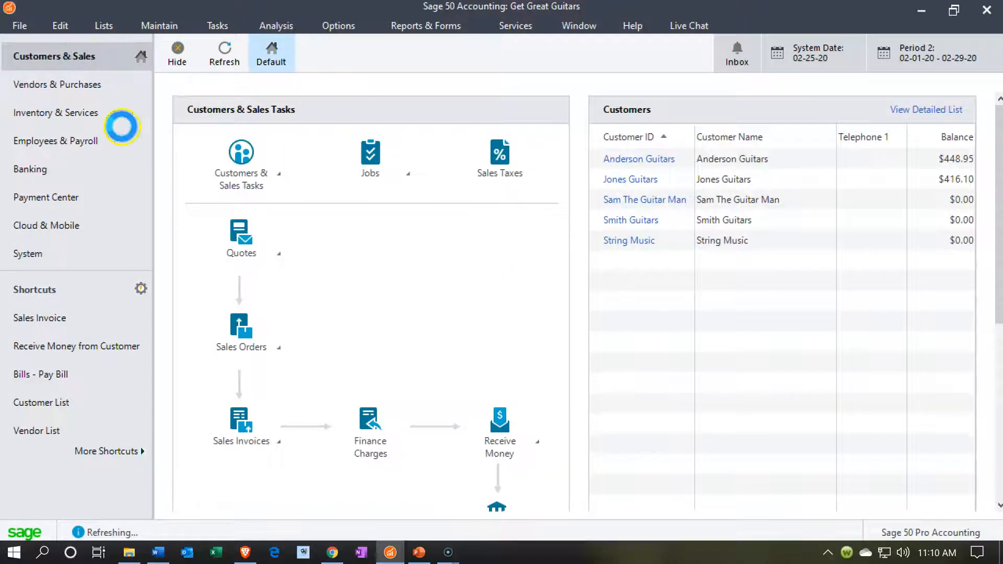
click(278, 441)
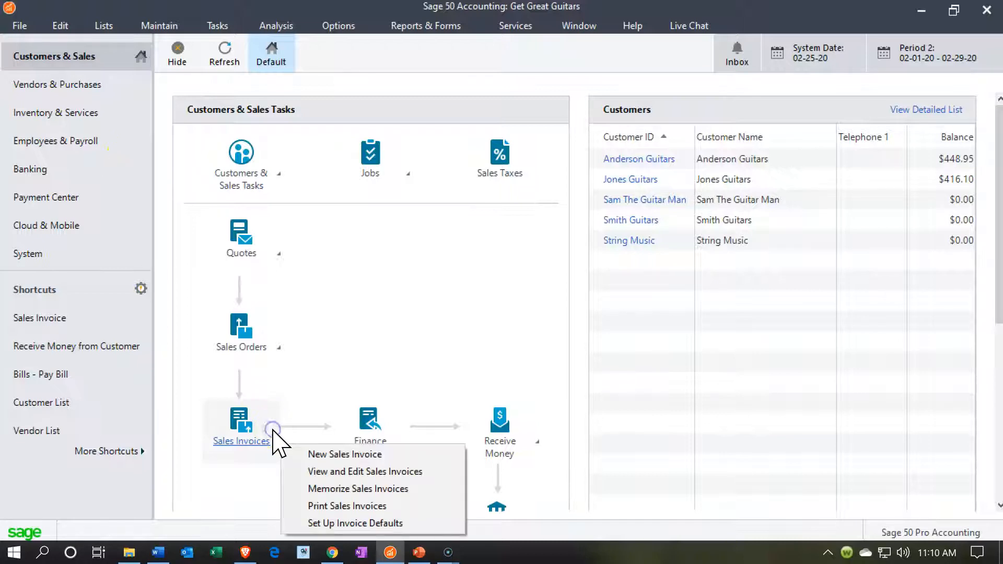
click(286, 450)
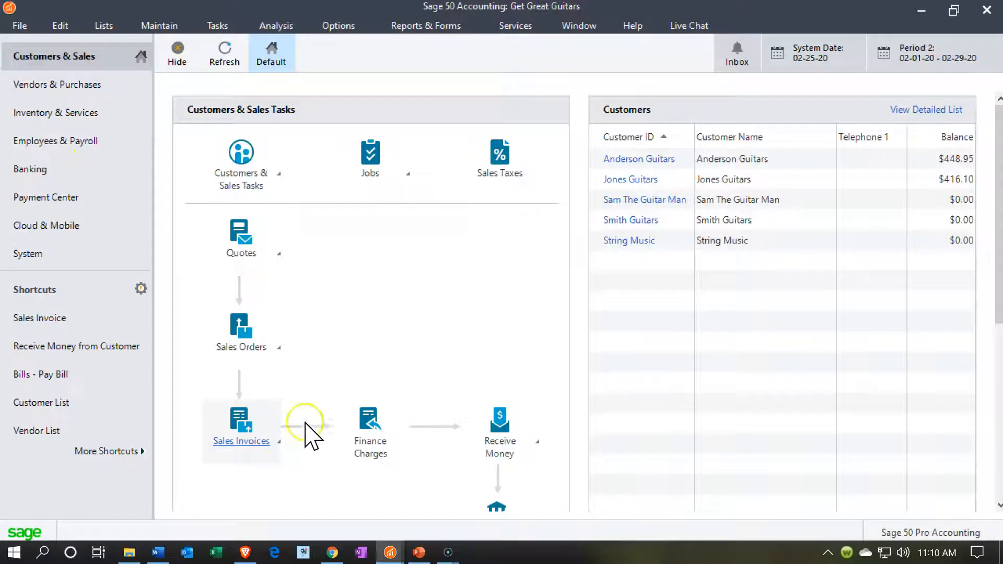
click(758, 99)
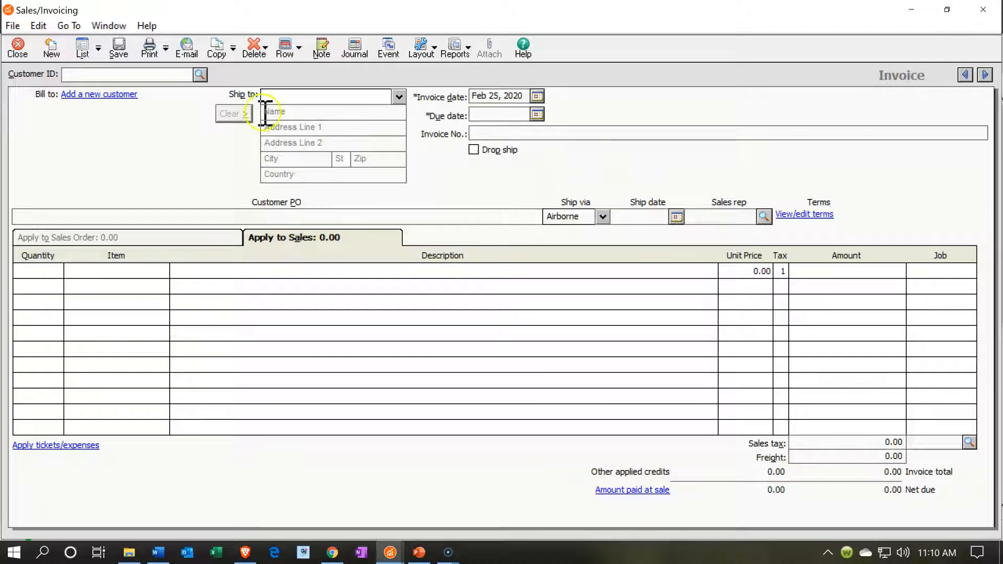
Create a new customer from the invoice's customer lookup with Eric Music as both ID and name, and save the record.
click(200, 74)
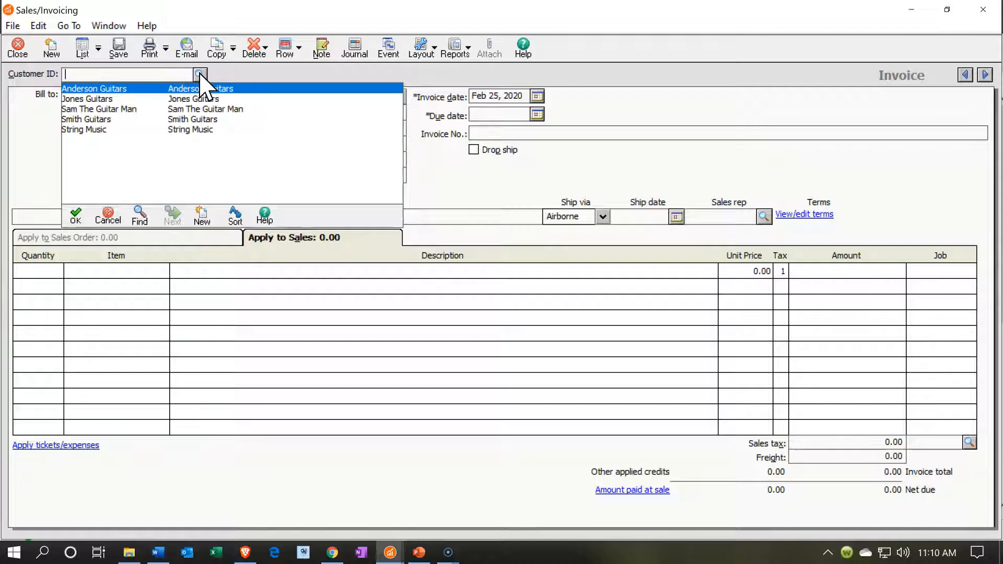
click(202, 216)
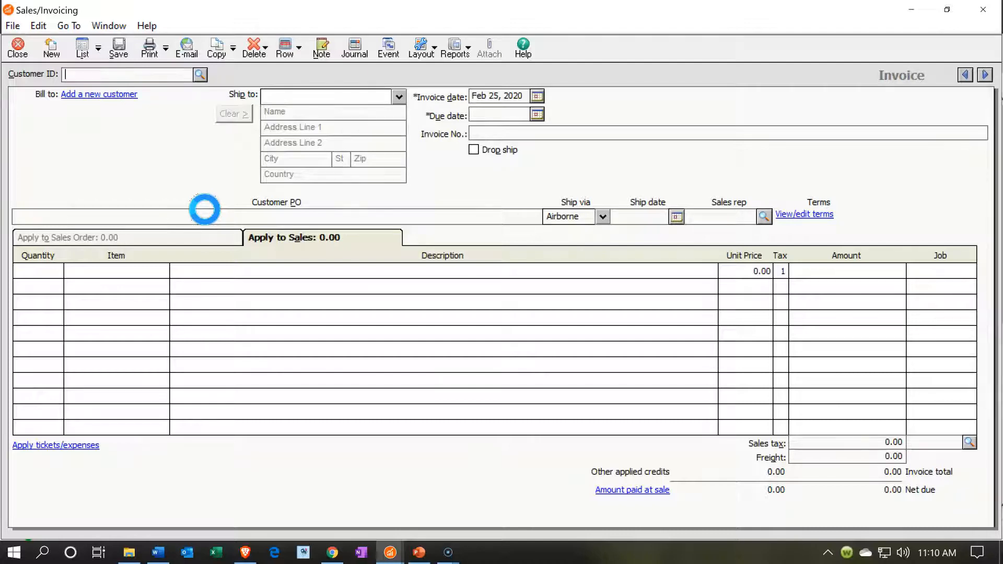
text(Eric Music)
key(shift+Left)
key(shift+Left)
key(shift+Left)
key(shift+Left)
key(shift+Left)
key(shift+Left)
key(shift+Left)
key(shift+Left)
key(shift+Left)
key(ctrl+c)
key(Tab)
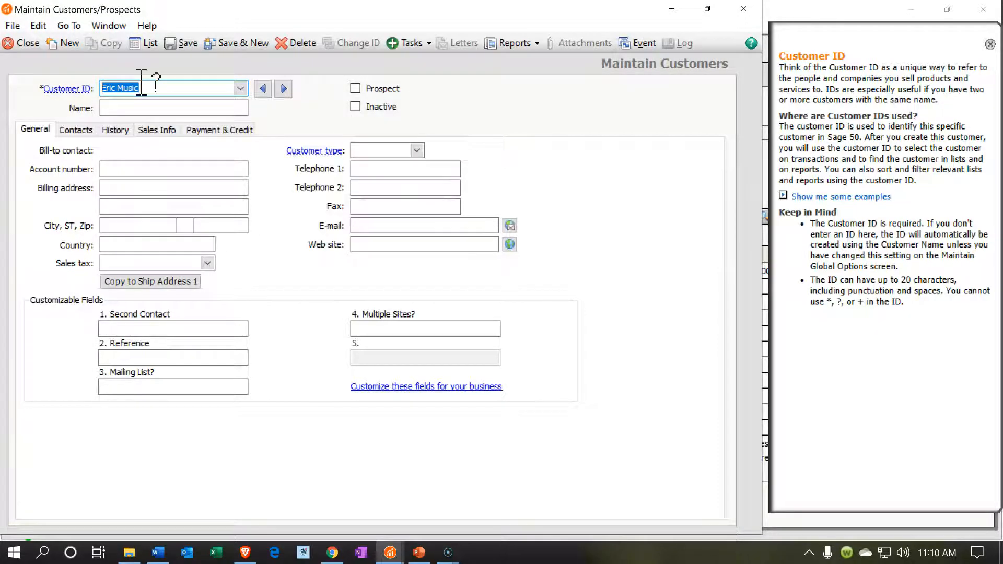
key(ctrl+v)
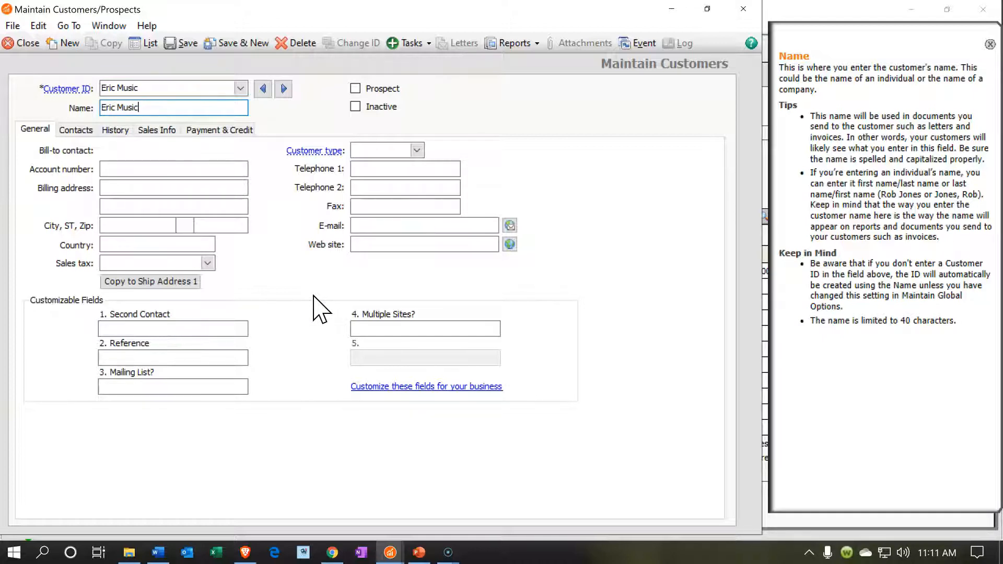
click(180, 45)
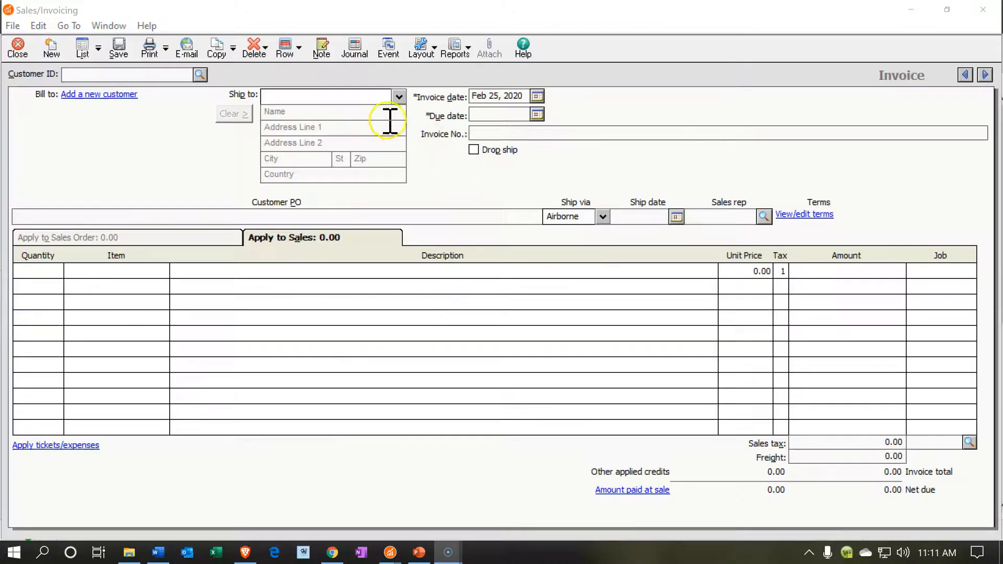
Select Eric Music as the customer on the sales invoice.
click(174, 74)
text(e)
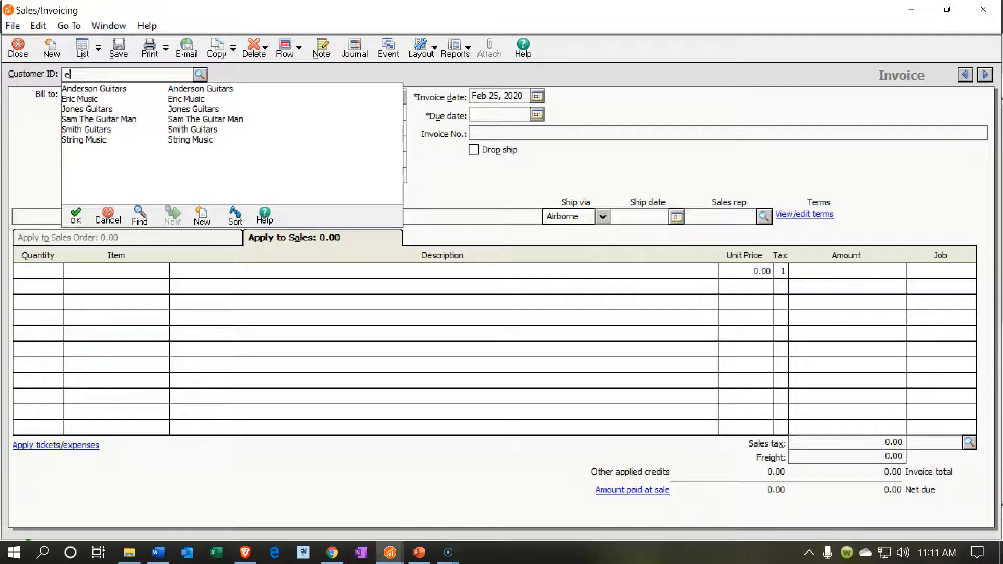
text(irric Music)
key(Tab)
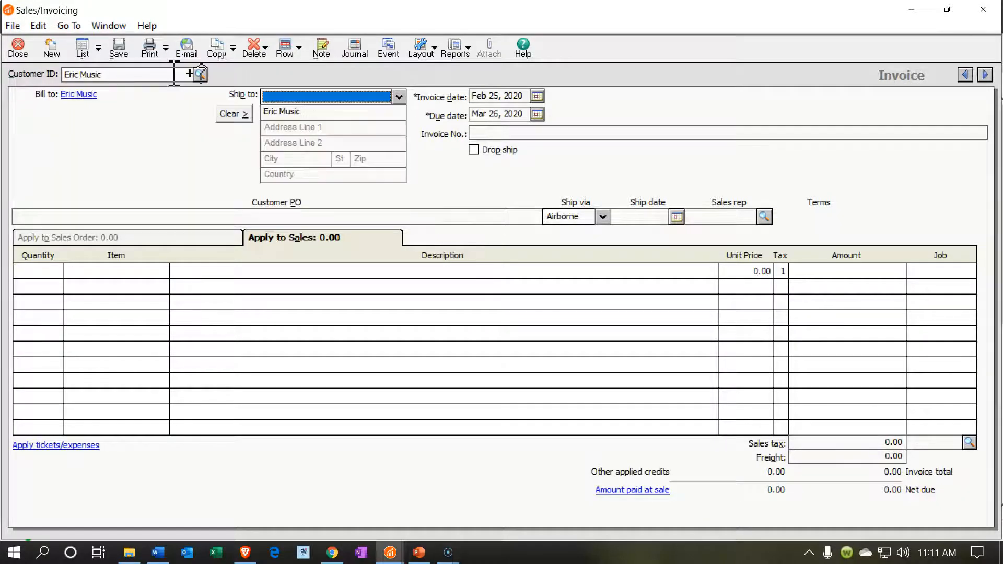
Set the invoice date to Jan 25, 2020, leaving the shipping address fields blank.
key(Tab)
key(Tab)
key(Tab)
key(Tab)
key(Tab)
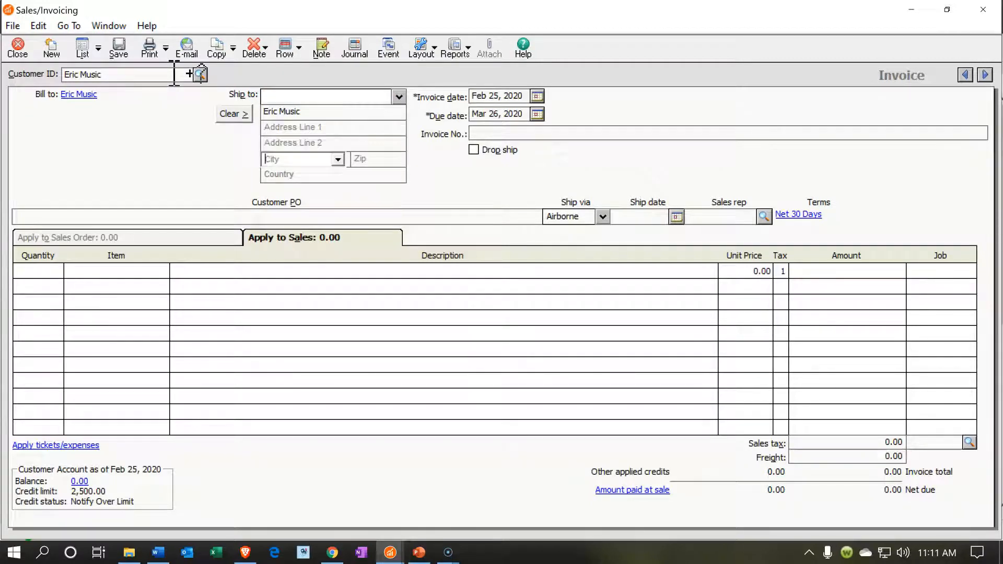
key(Tab)
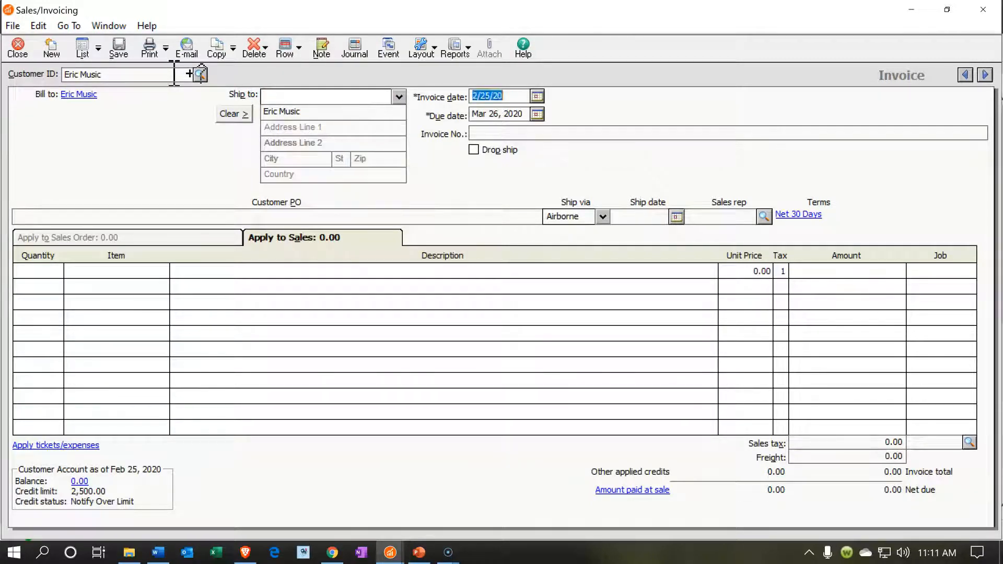
text(0125)
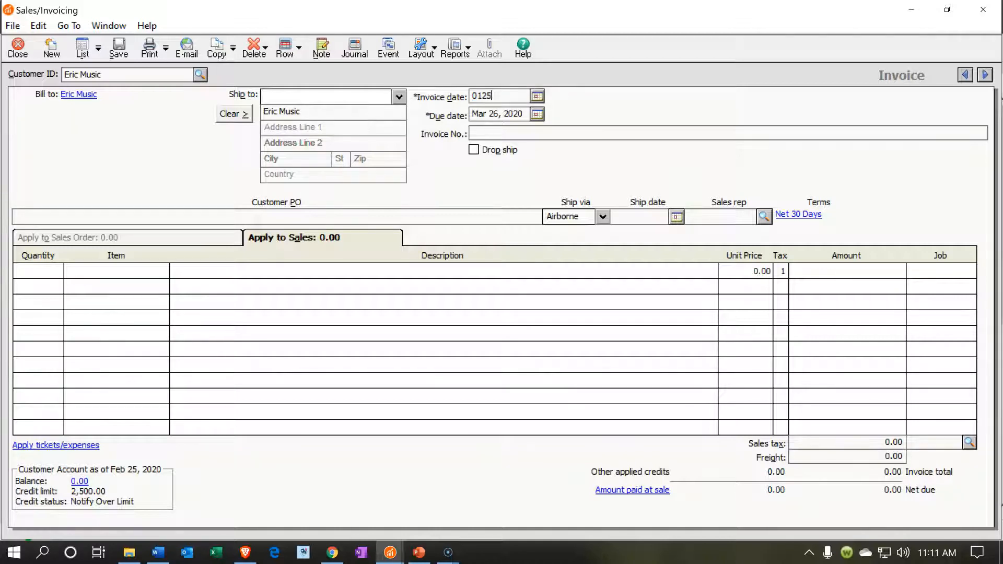
key(Tab)
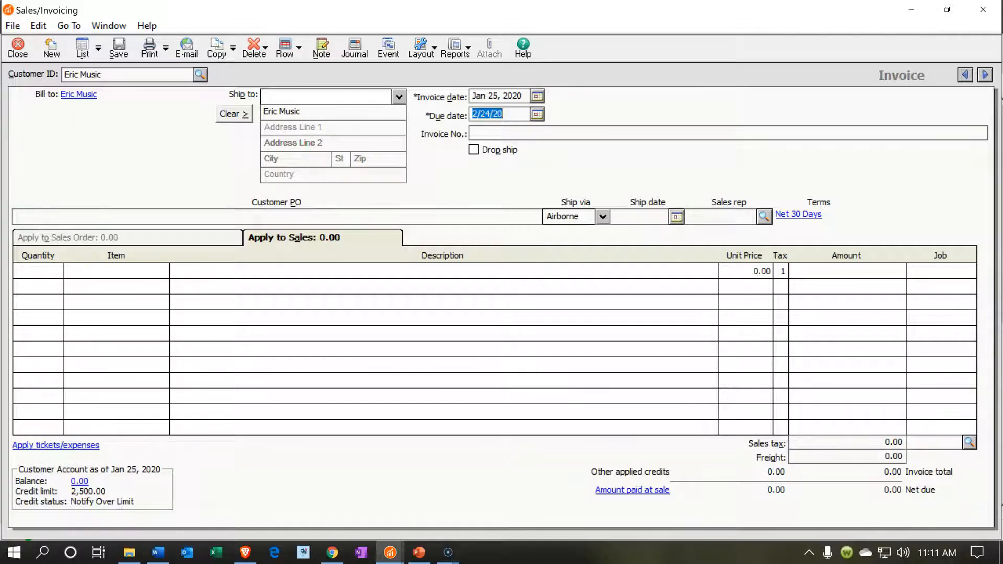
Add a sales line with quantity 1 of item ELP (Epiphone Les Paul) to the invoice.
key(Tab)
key(Tab)
key(Tab)
key(Tab)
key(Tab)
key(Tab)
key(Tab)
text(1)
key(Tab)
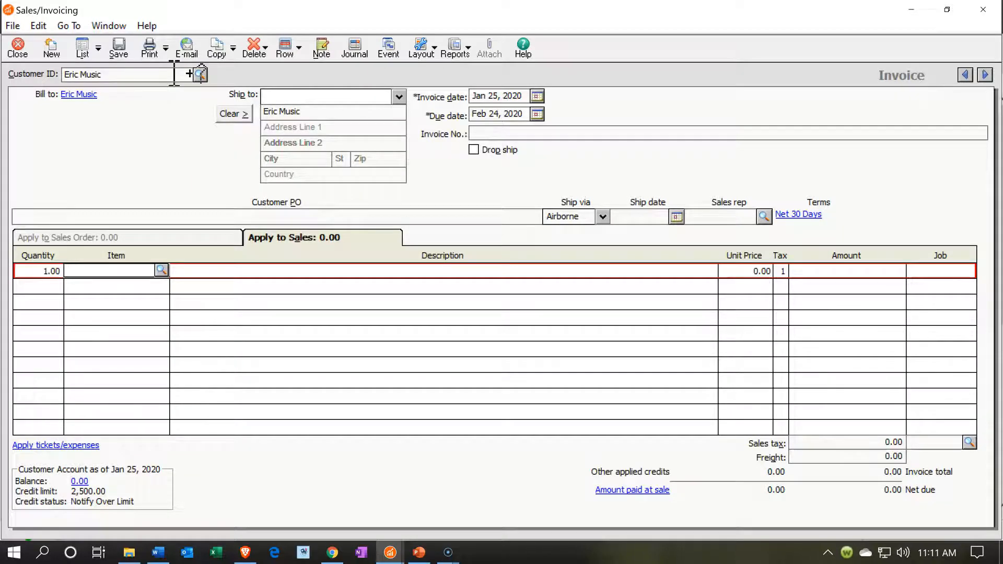
text(elp)
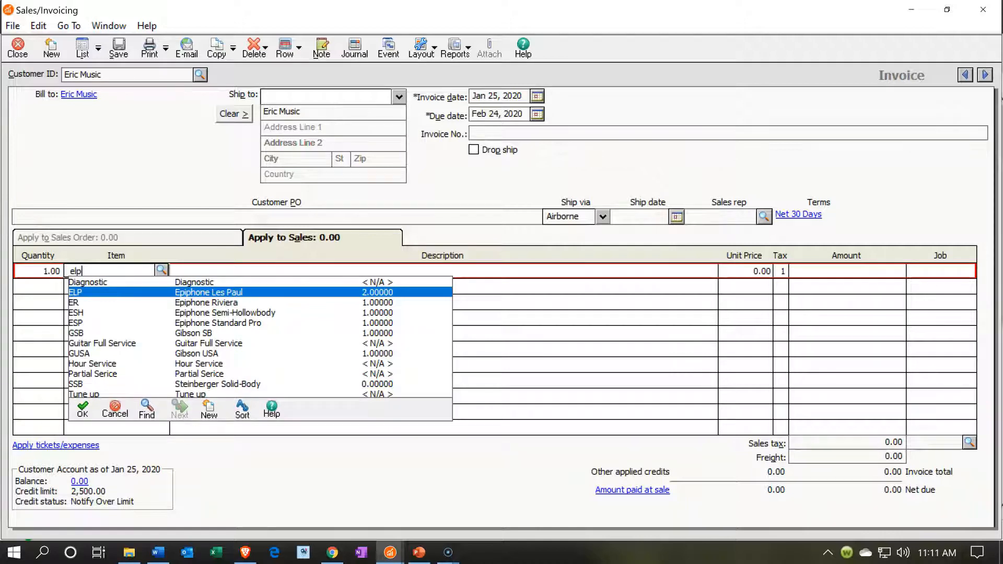
key(Tab)
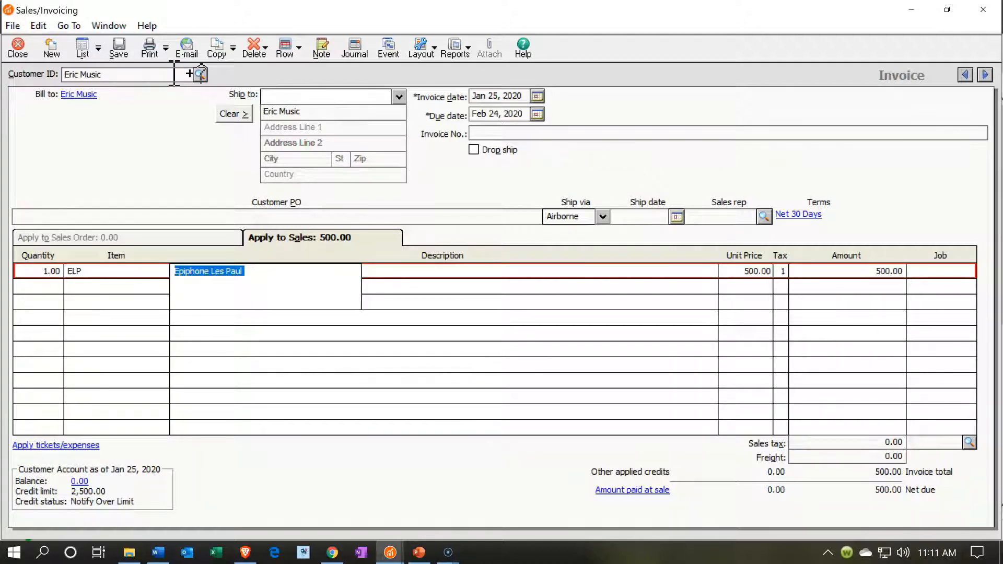
Complete the ELP sales line with its default description, price and tax type, and apply the CA Tax sales tax code to the invoice.
key(Tab)
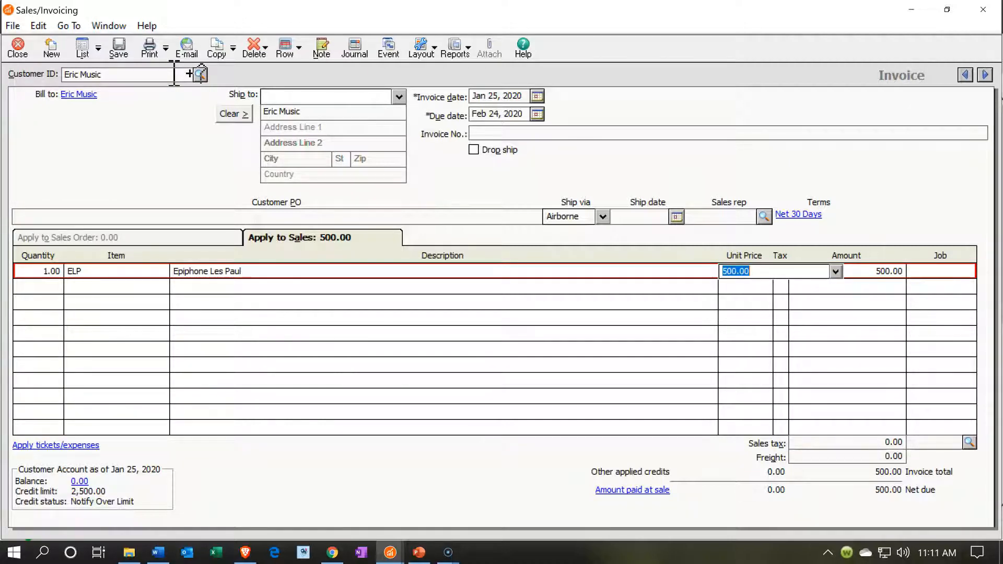
key(Tab)
key(Tab)
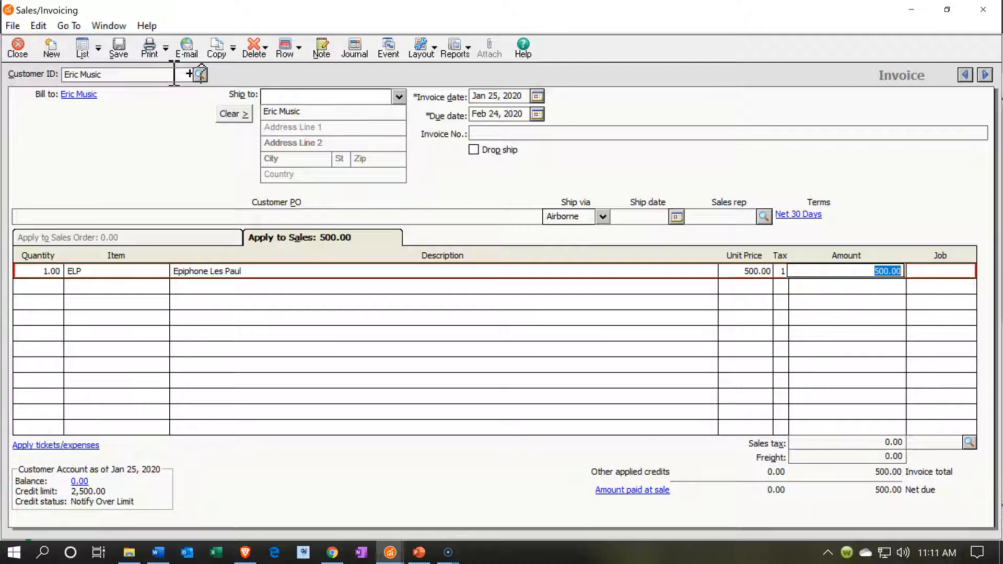
key(Tab)
key(Tab)
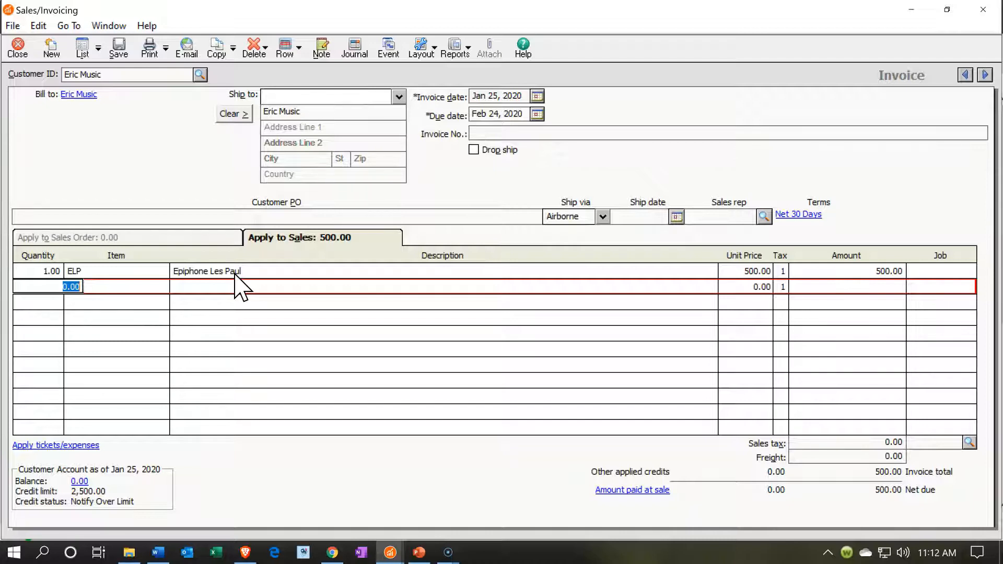
click(970, 441)
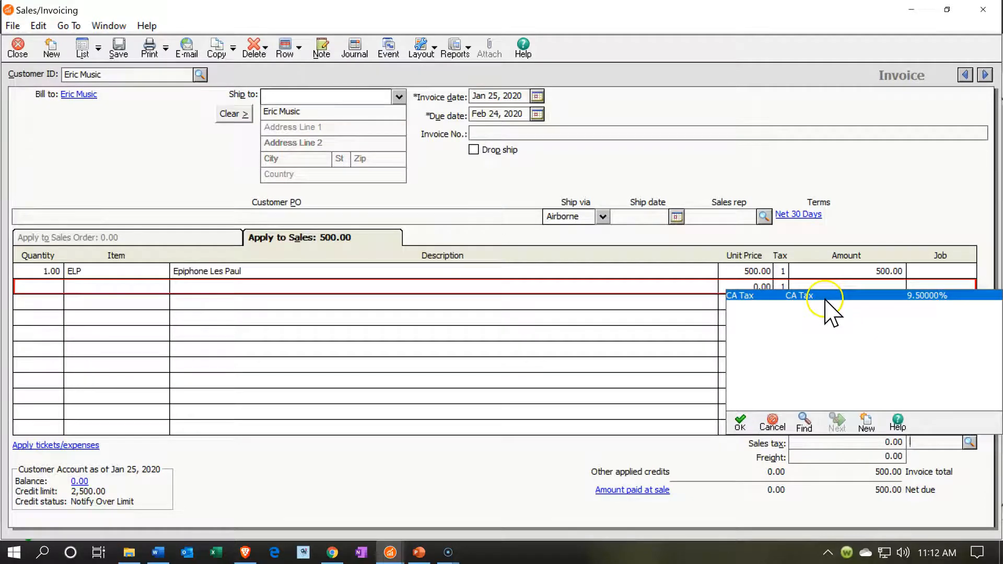
double_click(825, 298)
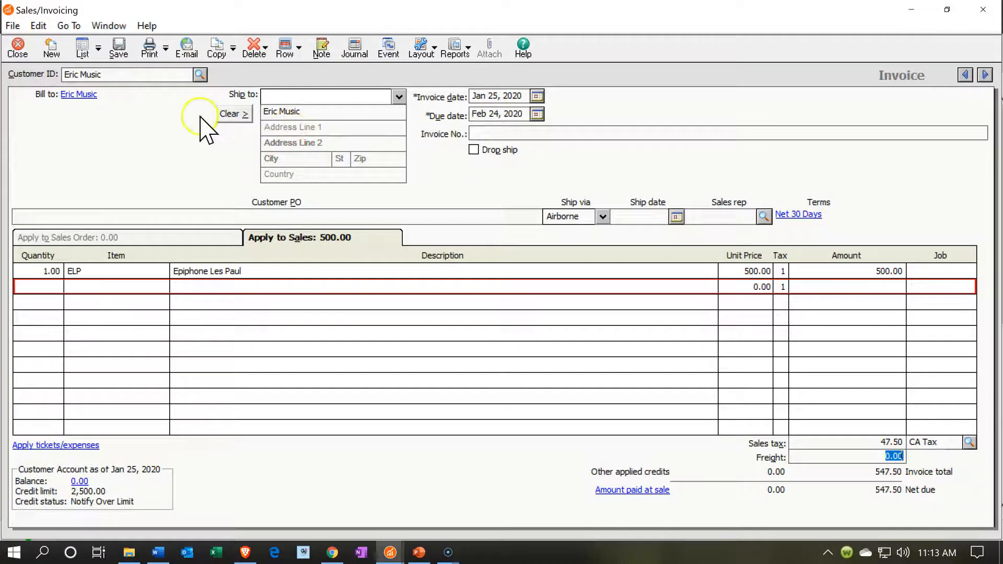
Enter invoice number 0054, save the invoice despite its date being outside the current period, and close the invoice window.
click(119, 53)
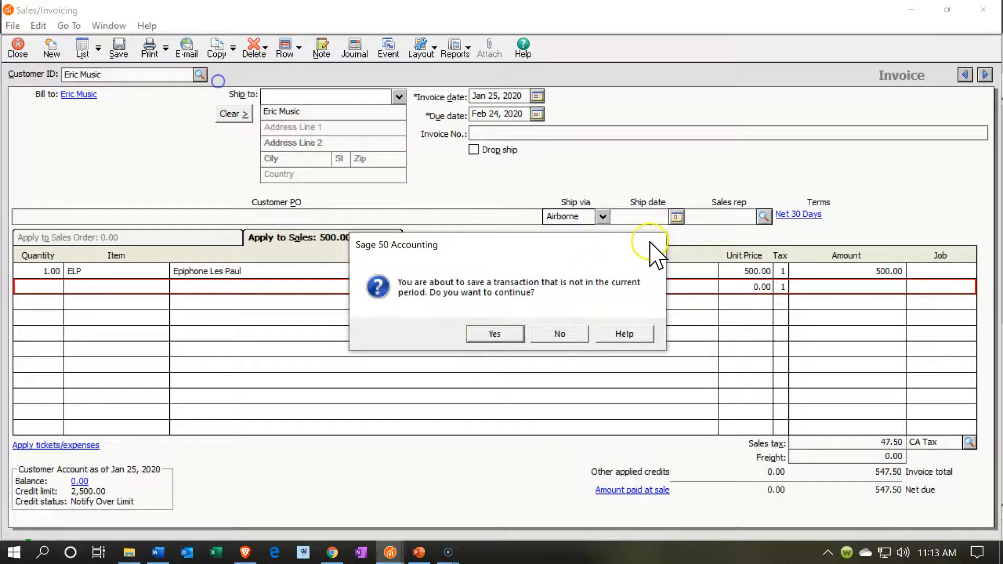
click(573, 334)
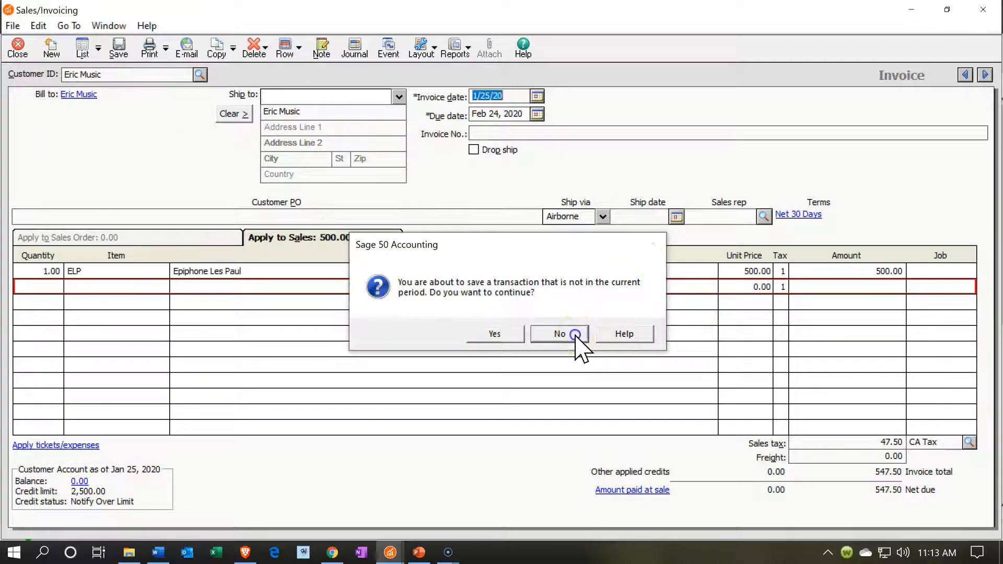
click(491, 134)
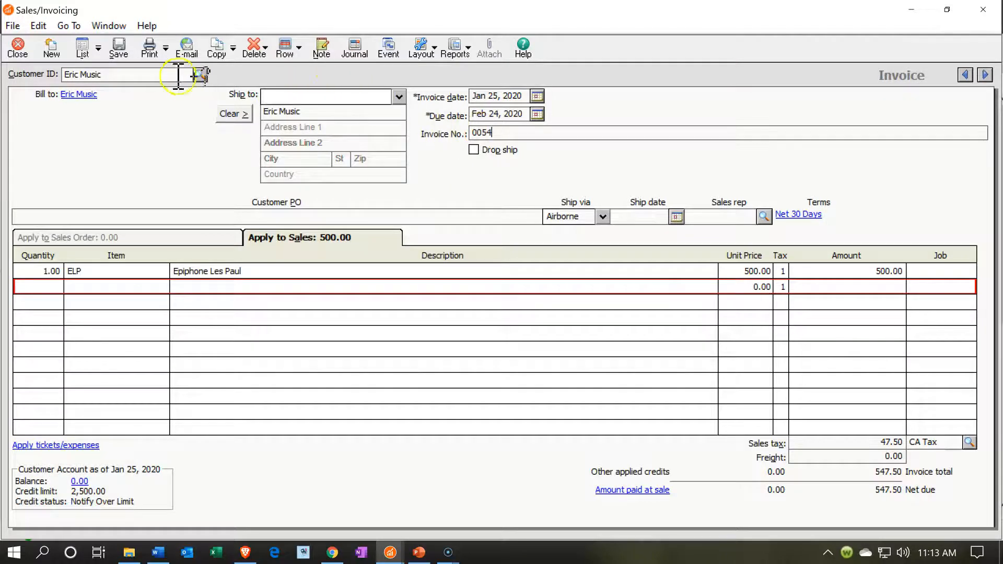
click(125, 52)
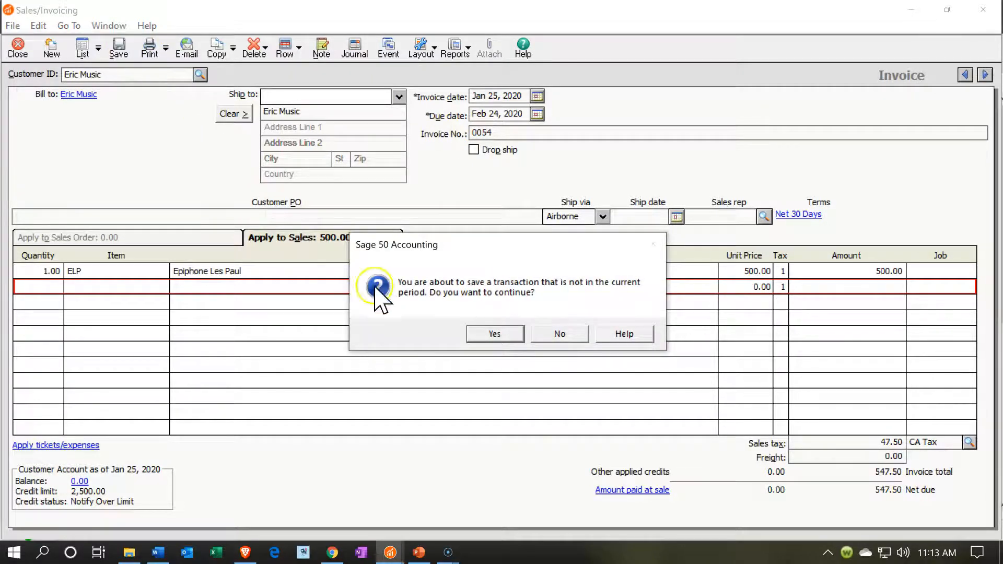
click(501, 337)
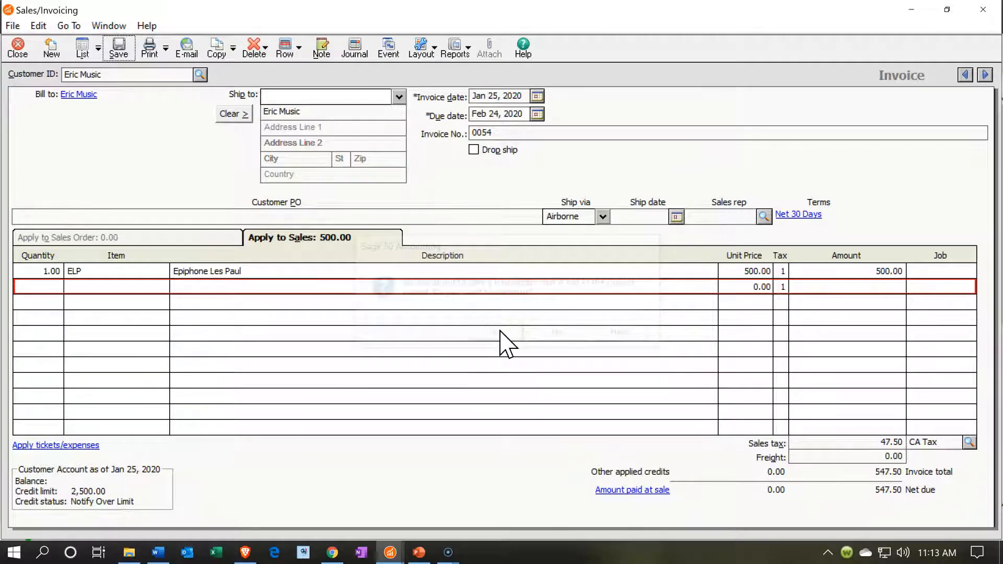
click(975, 12)
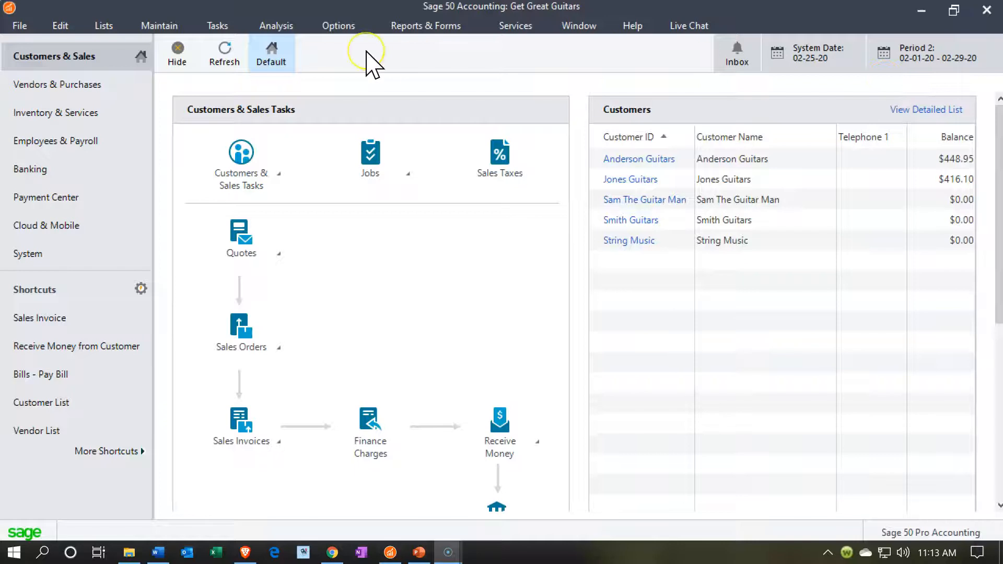
Open the Working Trial Balance report from the General Ledger reports.
click(393, 28)
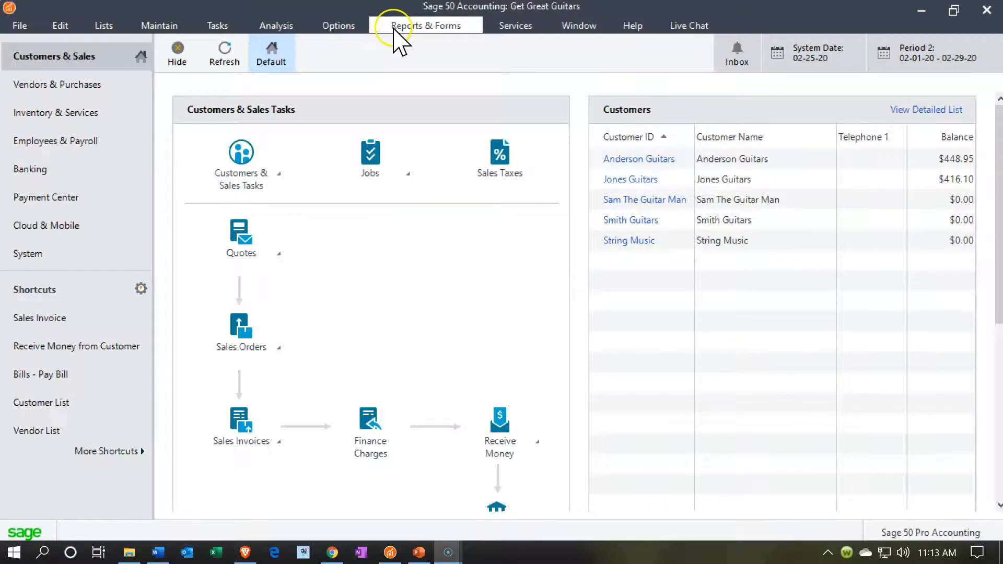
click(396, 28)
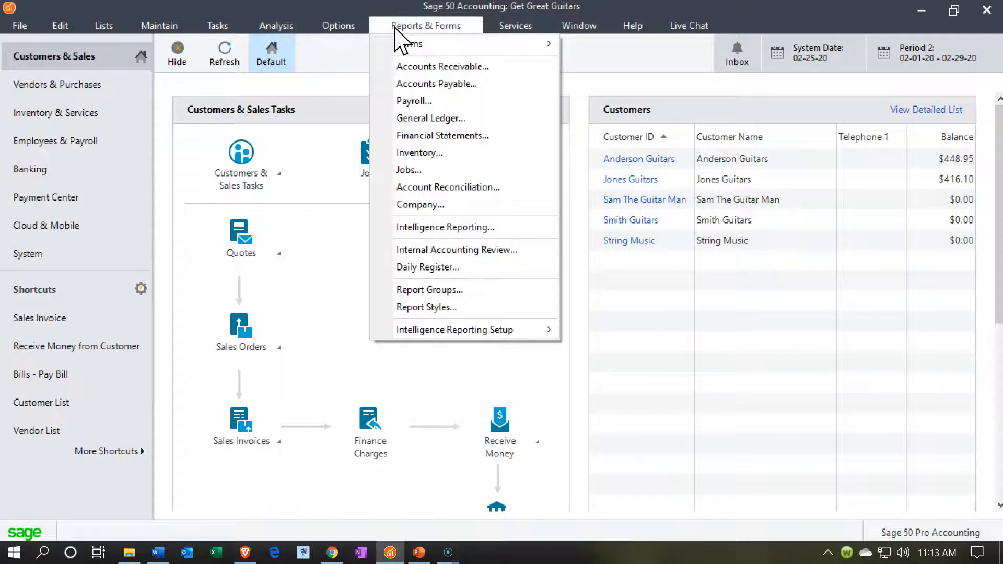
click(432, 117)
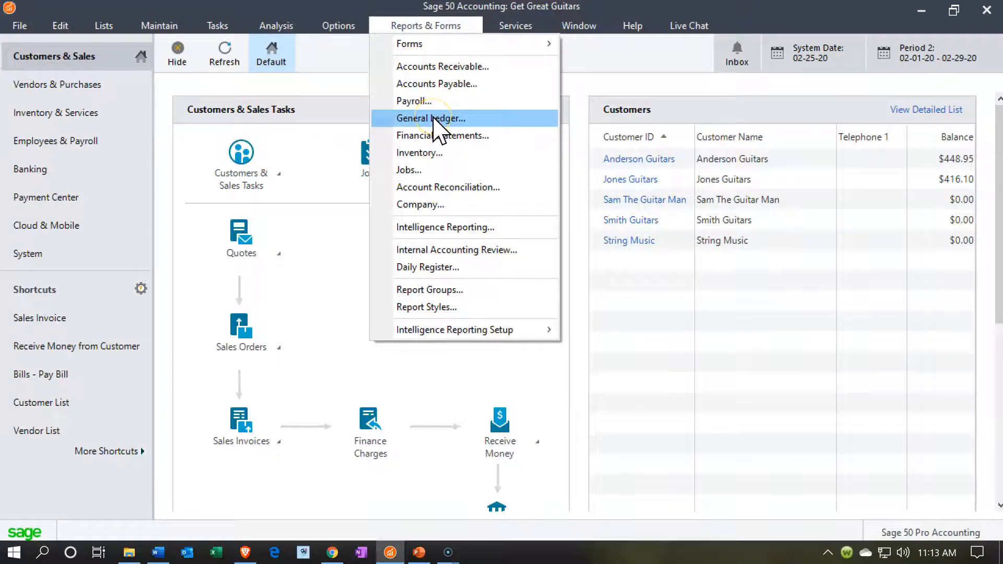
click(432, 117)
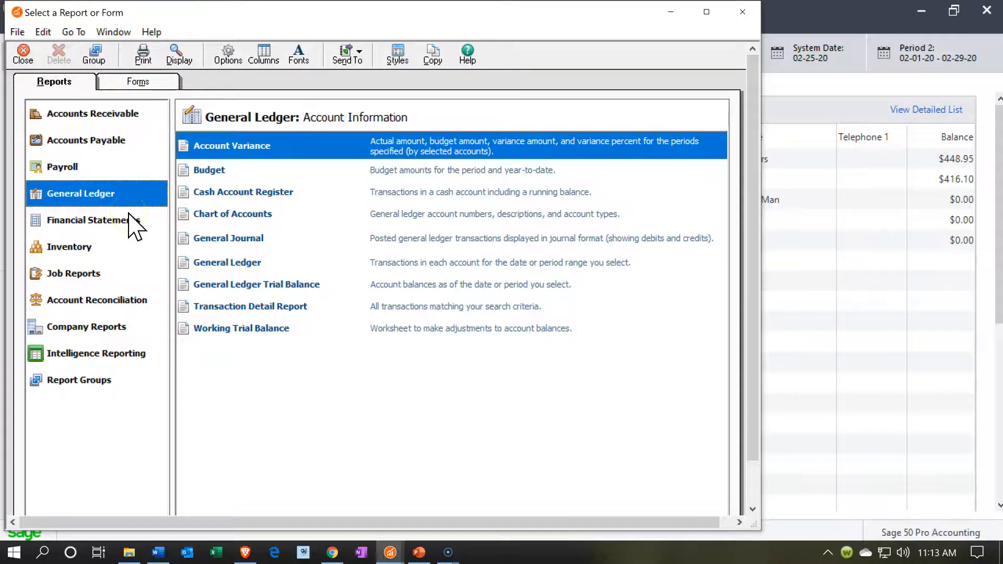
click(220, 330)
click(220, 330)
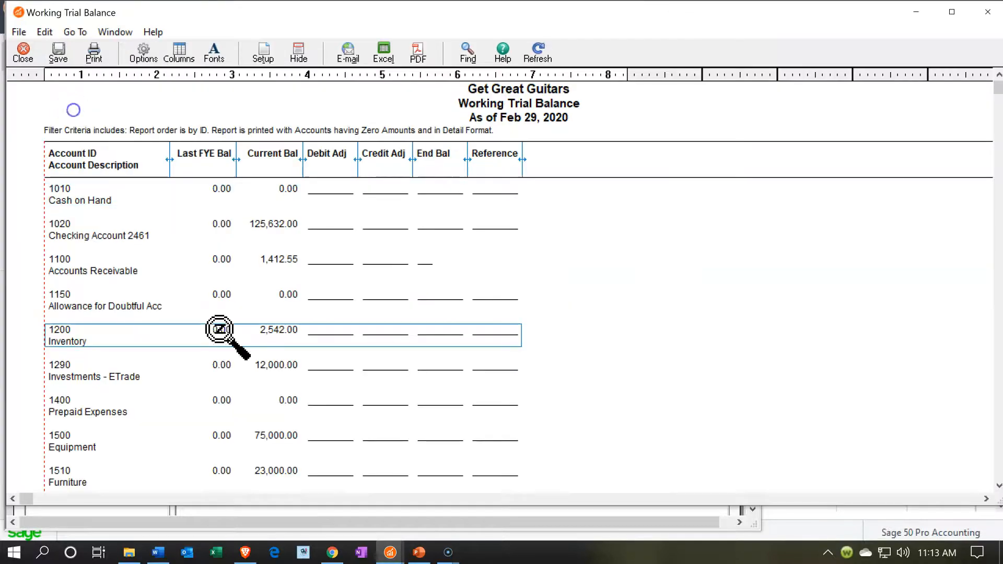
double_click(222, 329)
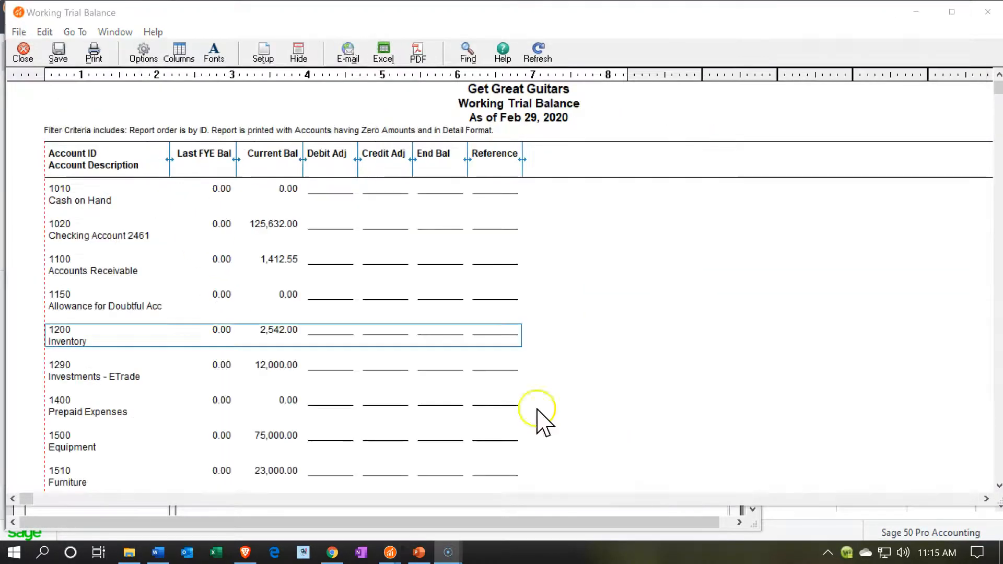
Set the Working Trial Balance to the specific date Jan 31, 2020 and exclude accounts with zero amounts.
click(48, 20)
click(142, 53)
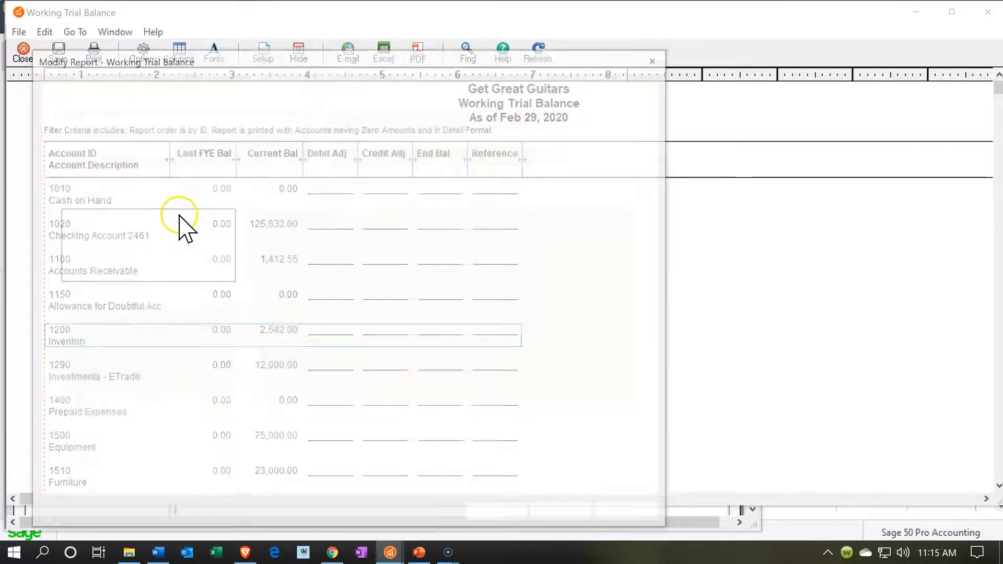
click(298, 126)
click(236, 138)
click(173, 146)
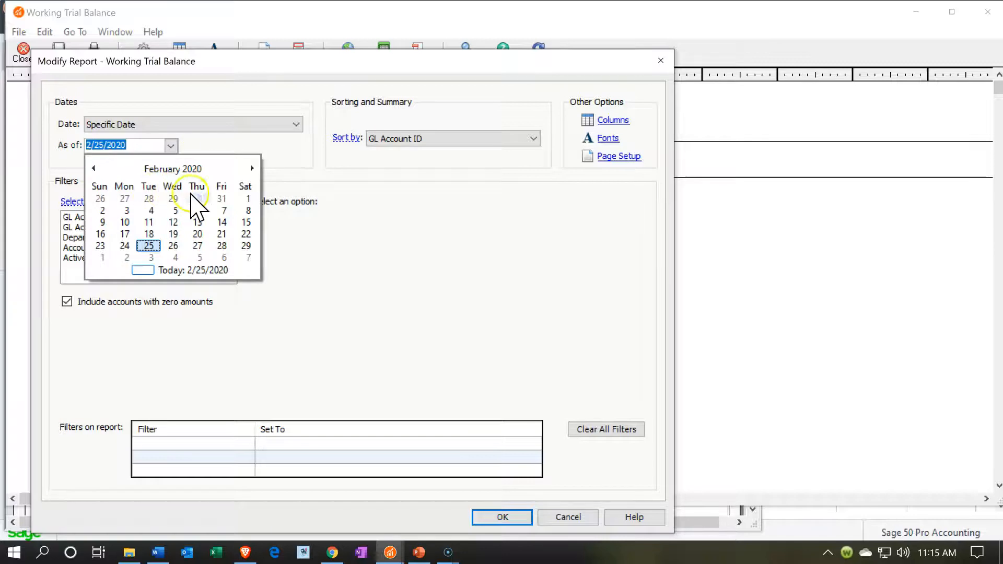
click(221, 199)
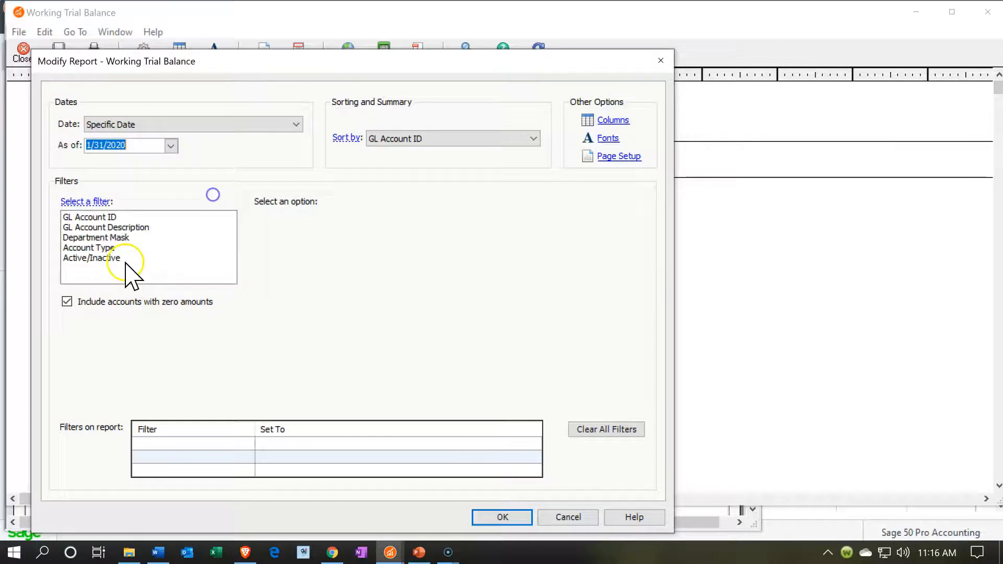
click(66, 301)
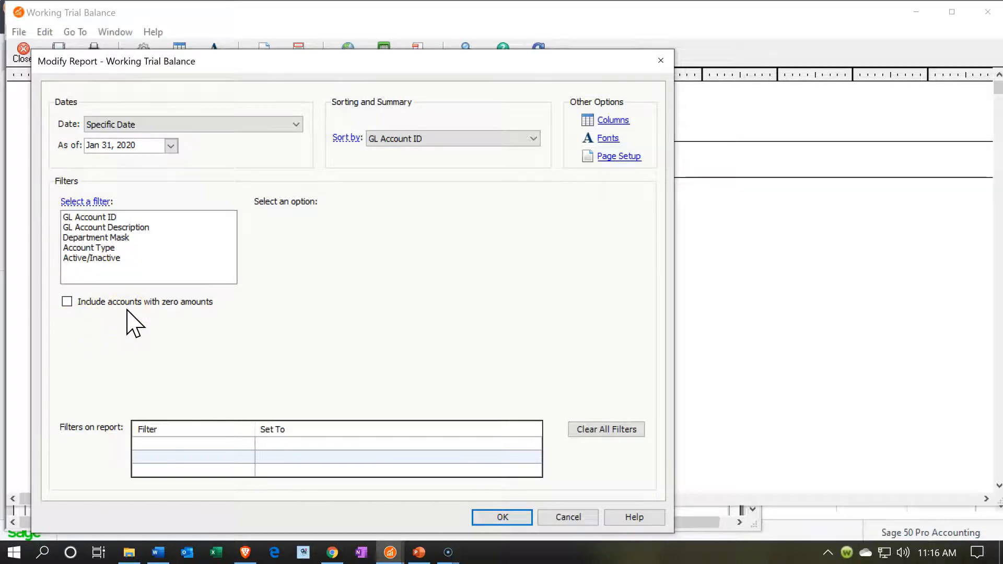
click(483, 516)
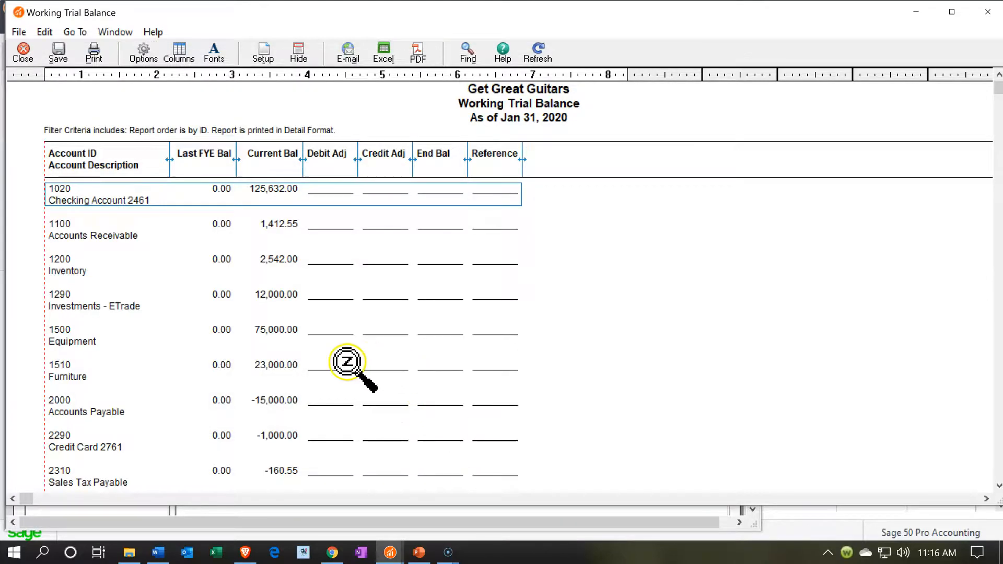
Drill into the Accounts Receivable ledger detail, view the Eric Music invoice from Jan 25, and return to the trial balance.
click(282, 226)
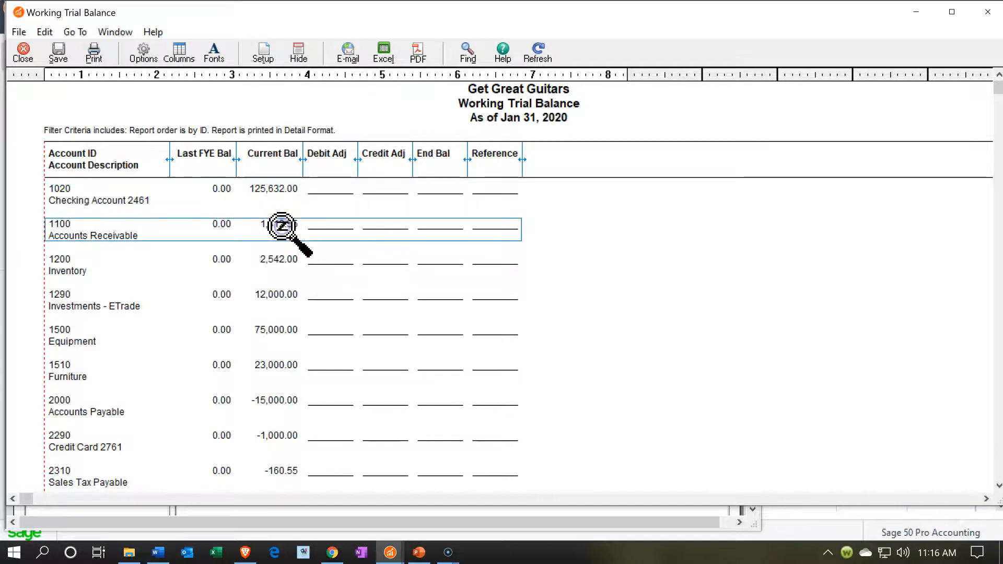
double_click(282, 226)
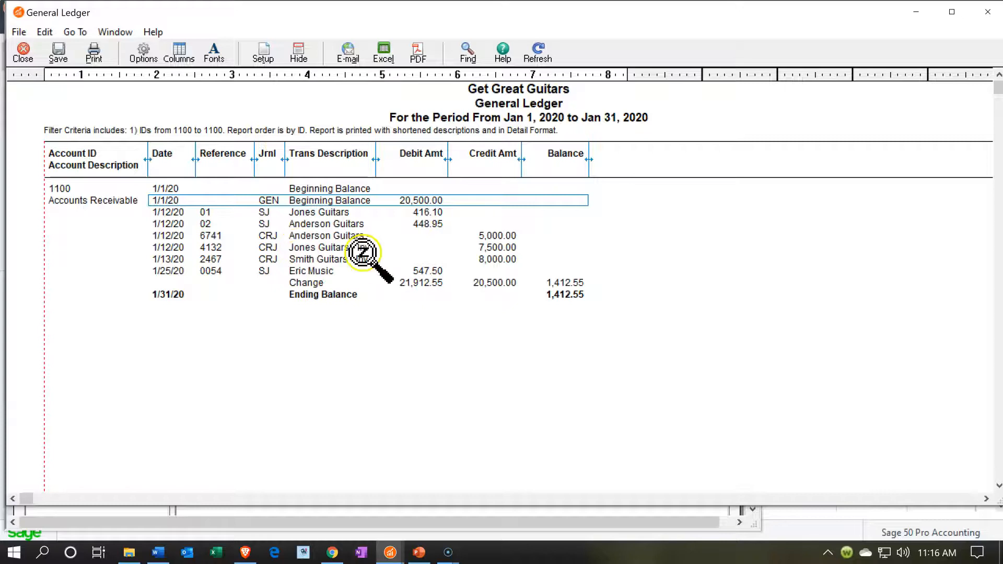
click(427, 271)
double_click(427, 271)
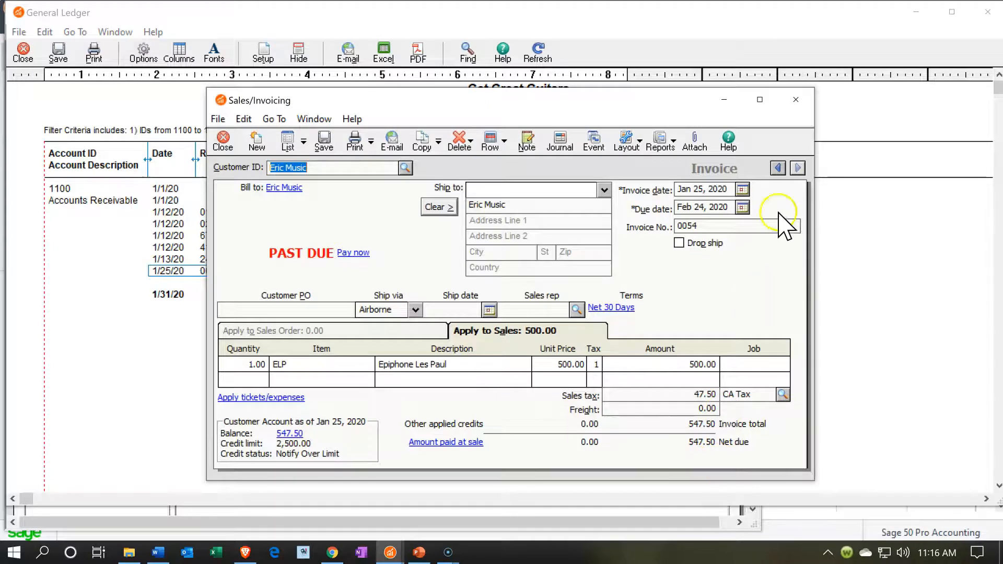
click(796, 99)
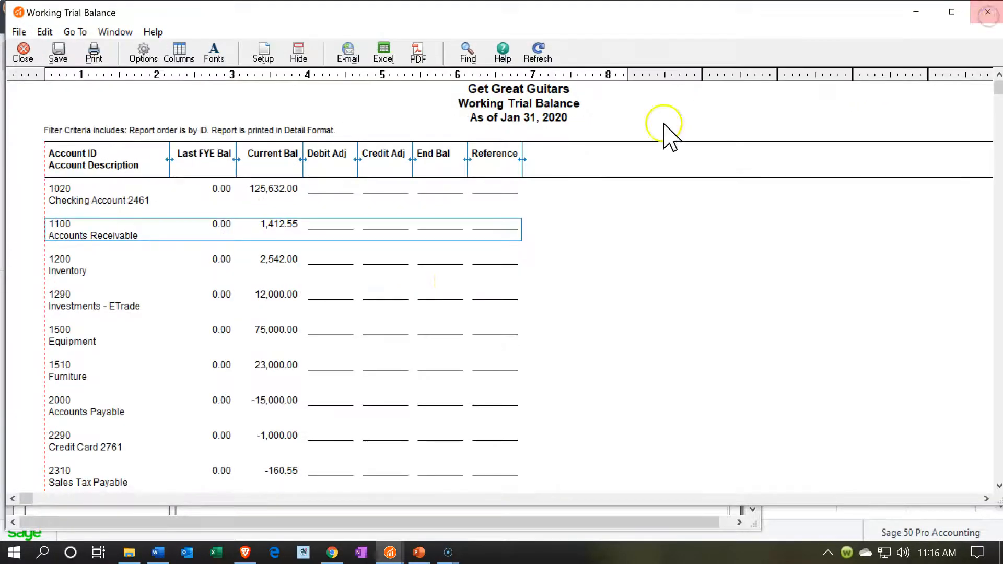
Examine the ledger detail behind the Sales Income account and return to the trial balance.
scroll(329, 333, down, 5)
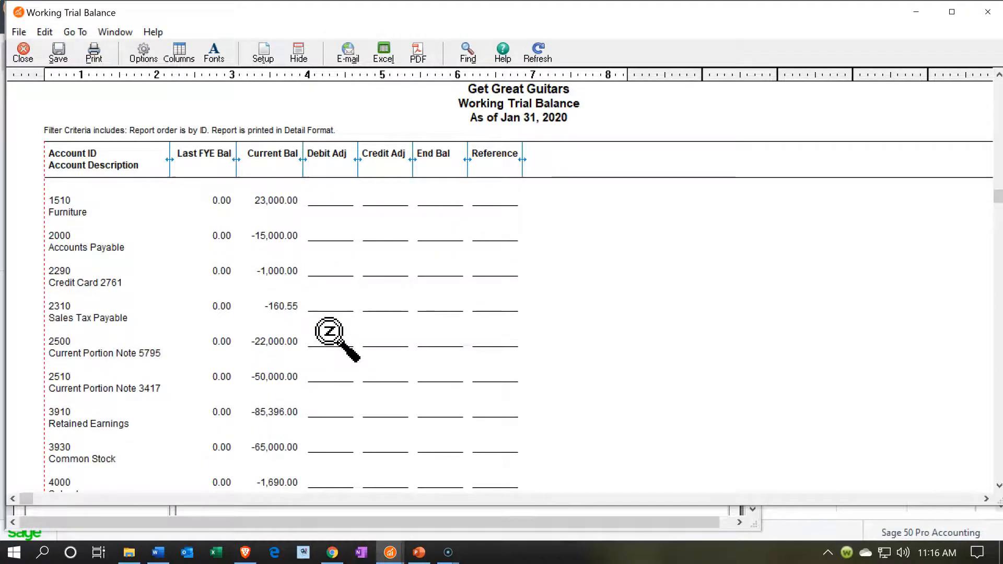
scroll(329, 332, down, 6)
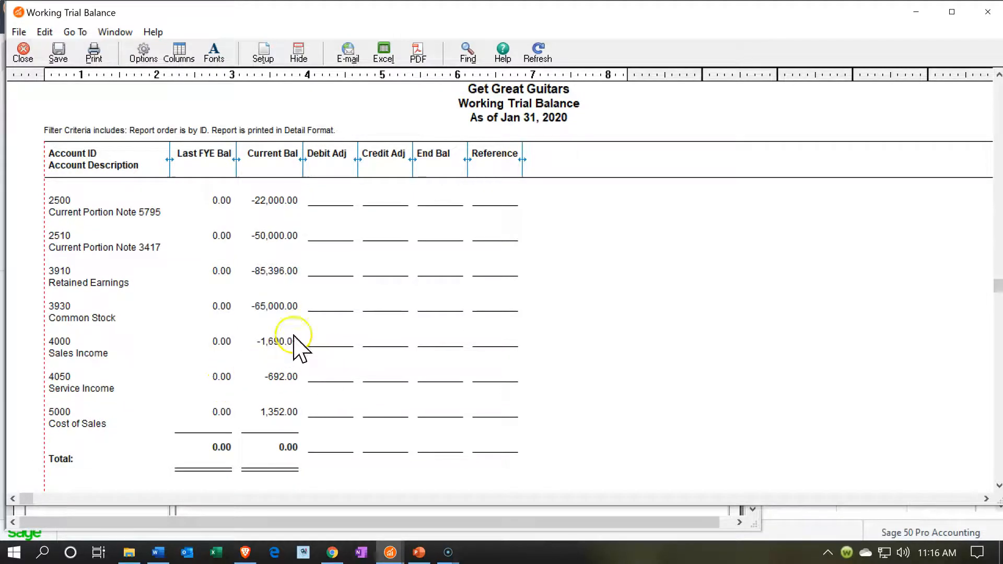
click(277, 345)
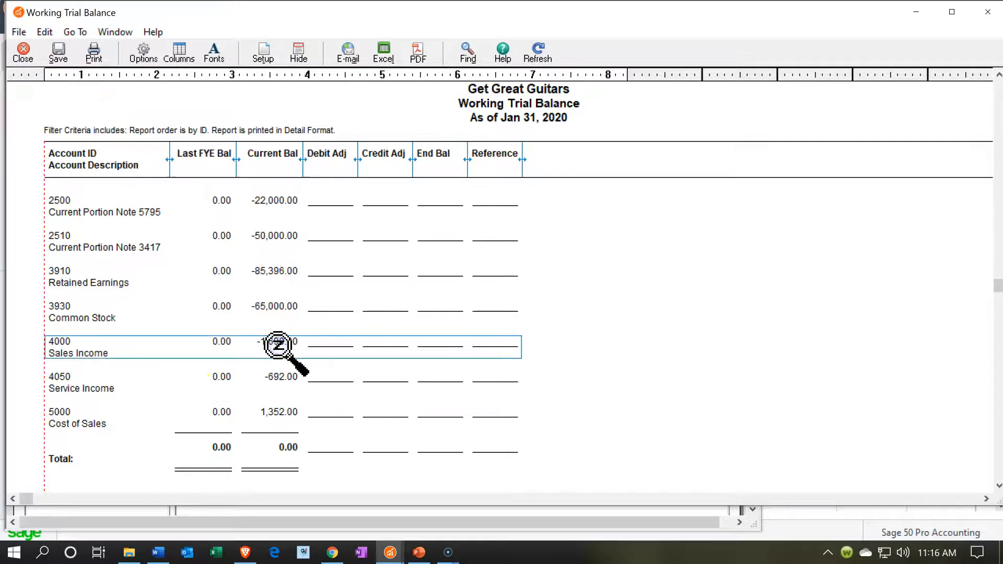
double_click(277, 345)
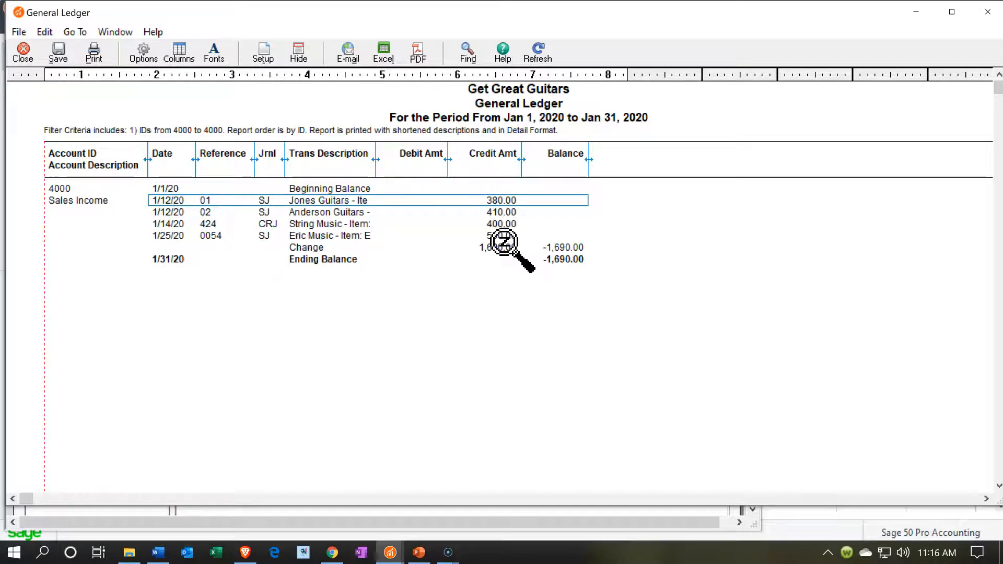
click(987, 12)
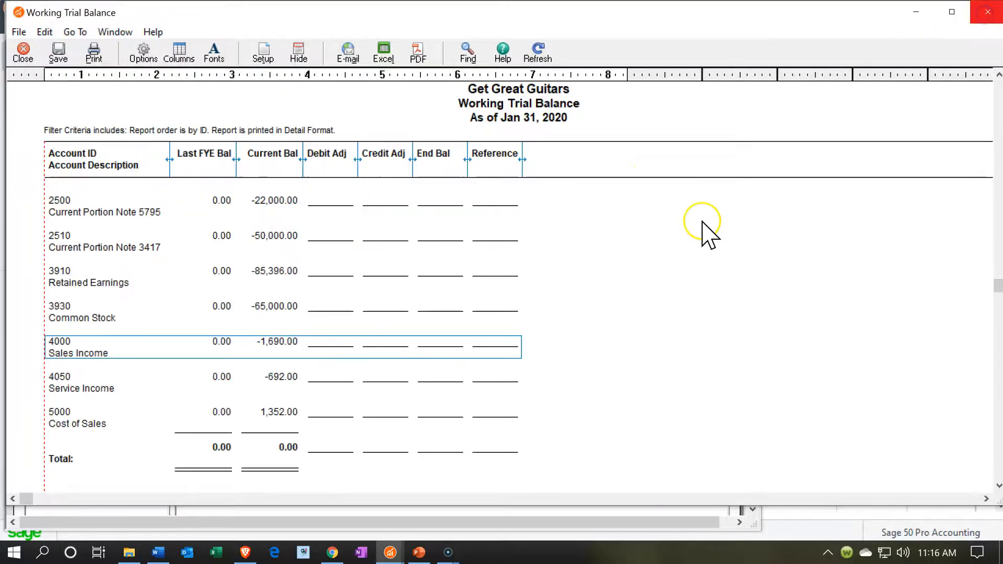
Examine the ledger detail behind the Sales Tax Payable account and return to the trial balance.
scroll(352, 347, up, 5)
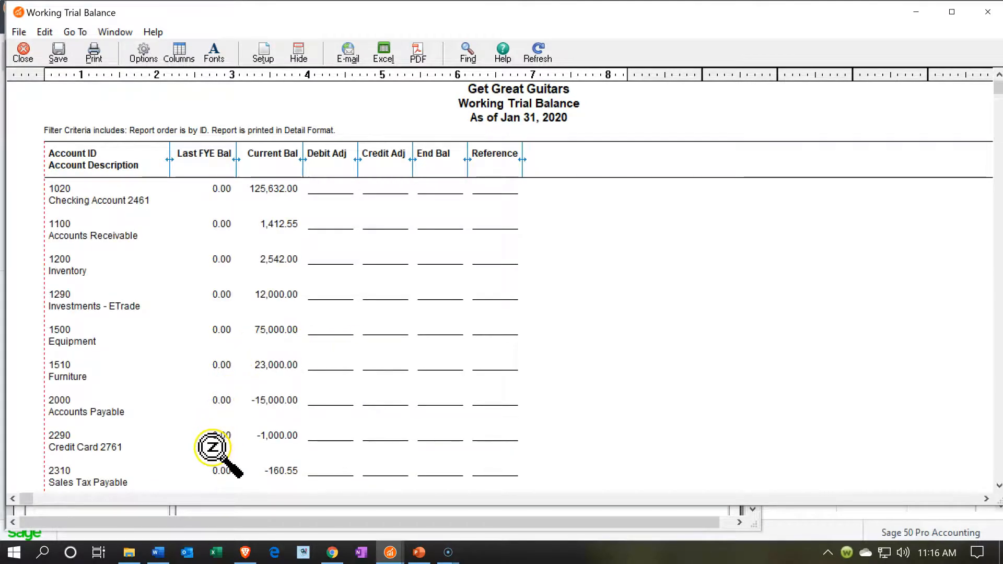
scroll(211, 447, down, 1)
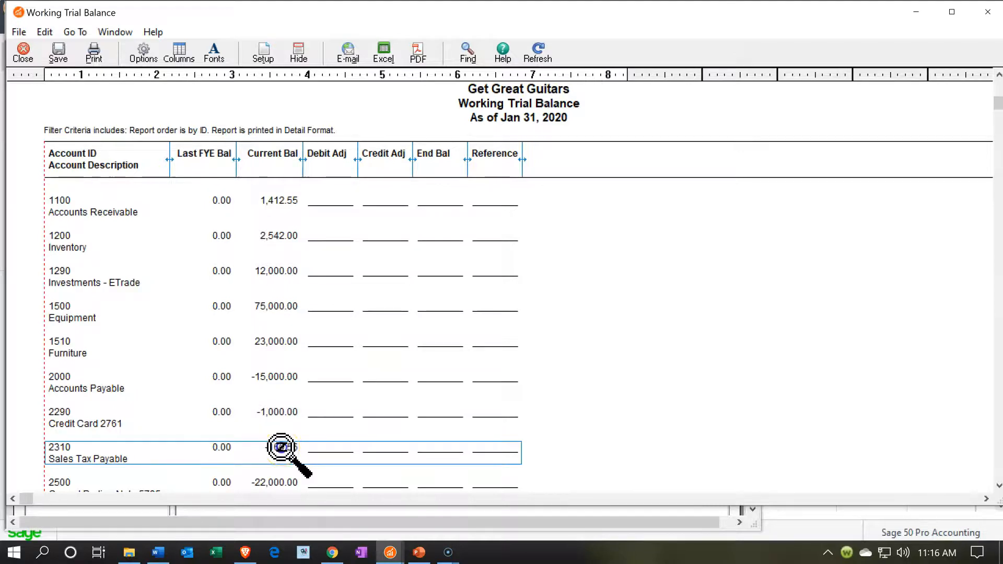
double_click(282, 447)
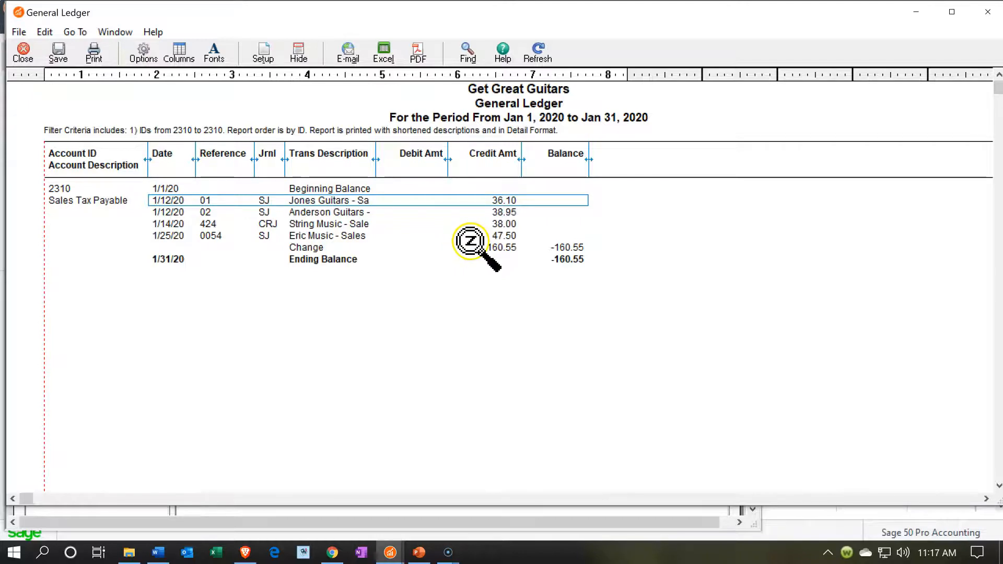
click(987, 10)
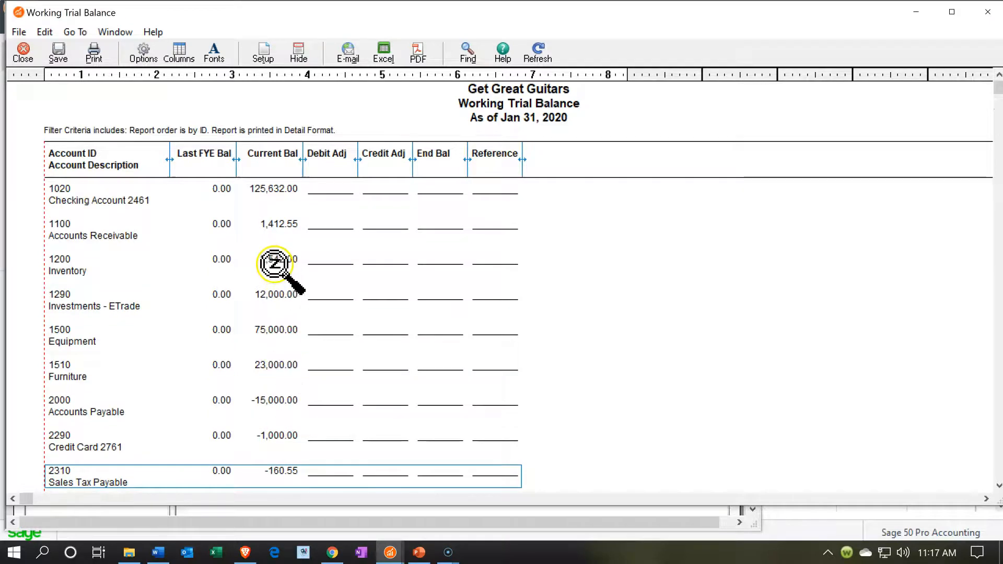
Drill into the Inventory ledger detail, view the Epiphone purchase from Jan 30, and return to the ledger.
click(360, 271)
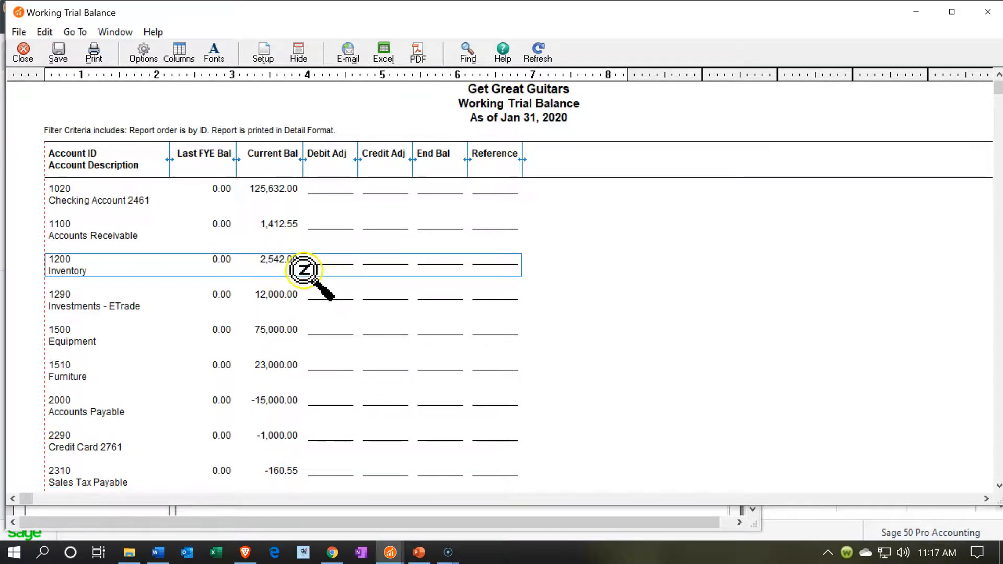
double_click(280, 259)
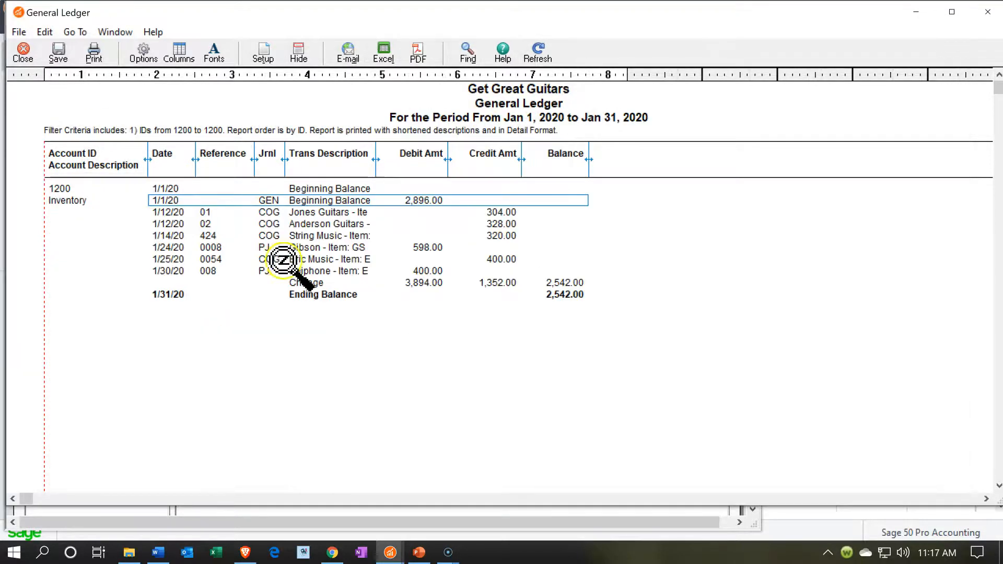
click(419, 272)
double_click(420, 272)
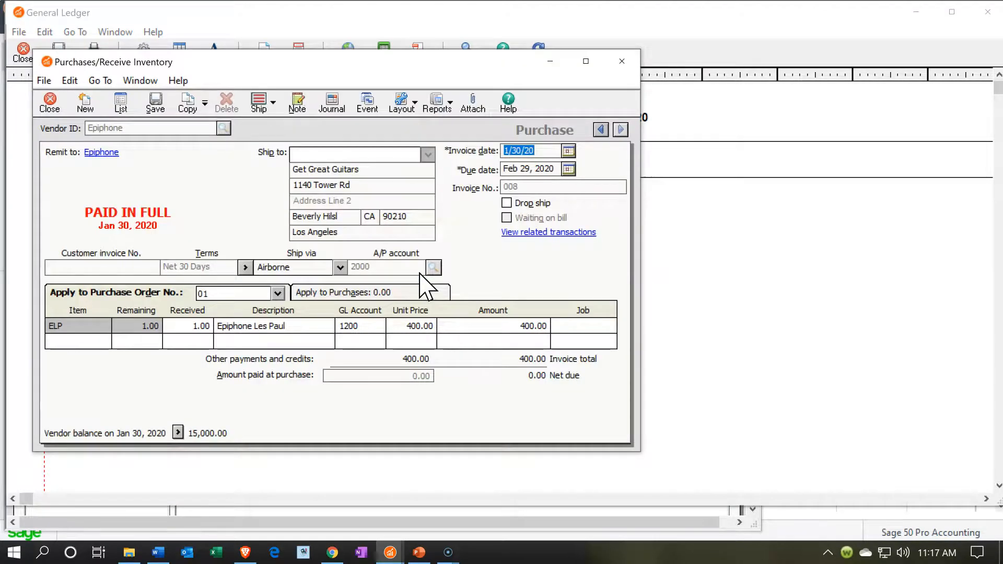
click(616, 63)
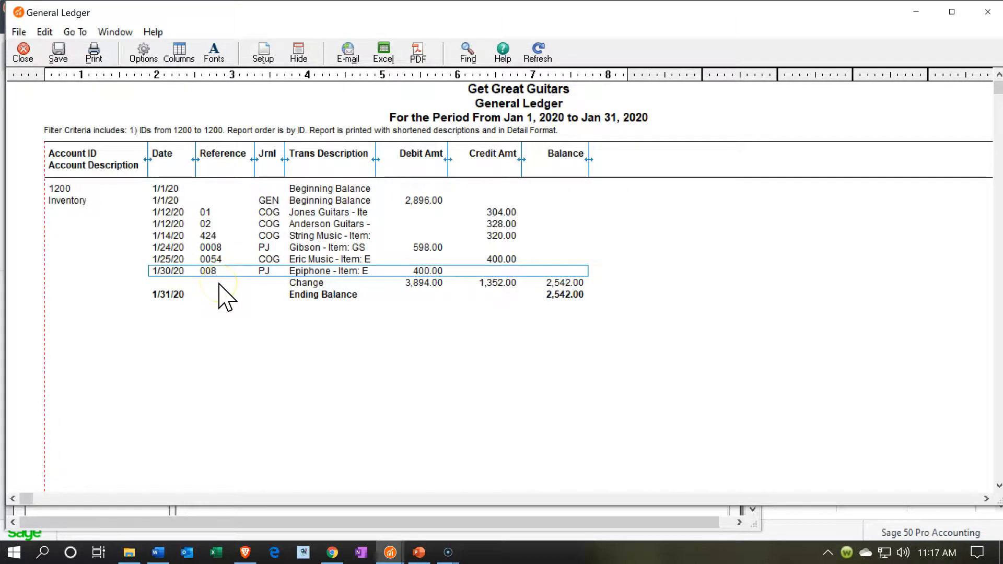
View the Eric Music invoice behind the Jan 25 Inventory ledger entry in full size, and return to the trial balance.
click(317, 260)
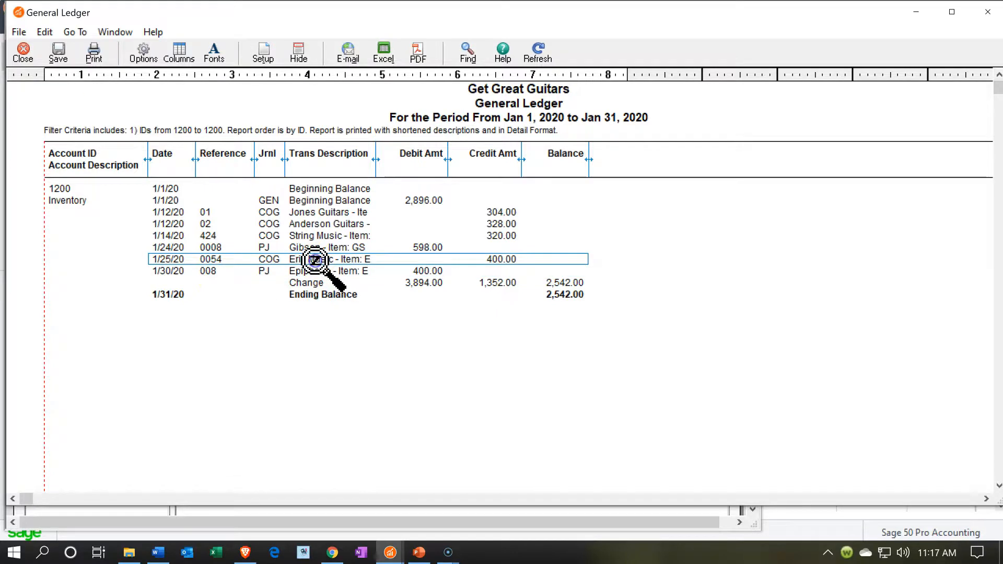
double_click(486, 257)
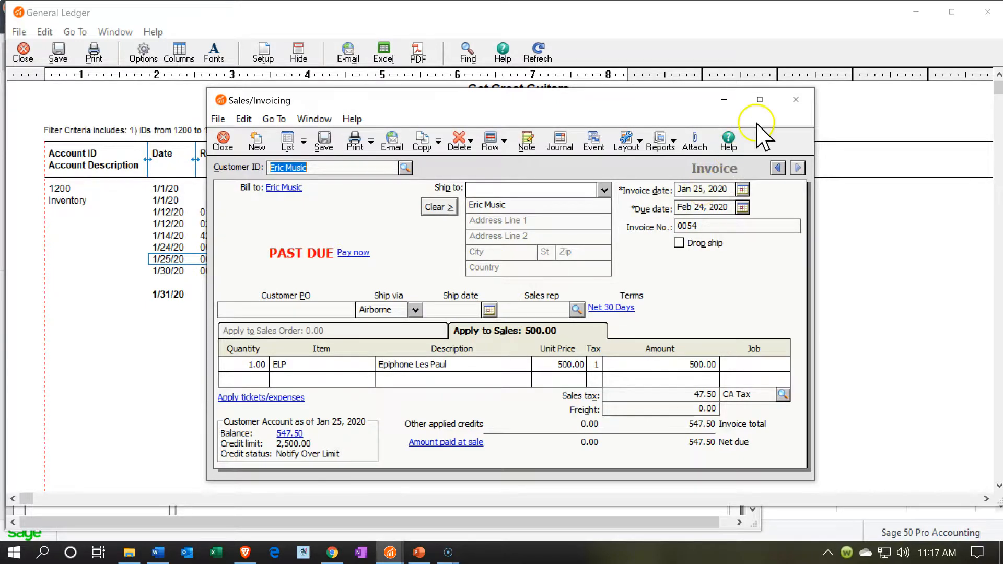
click(760, 100)
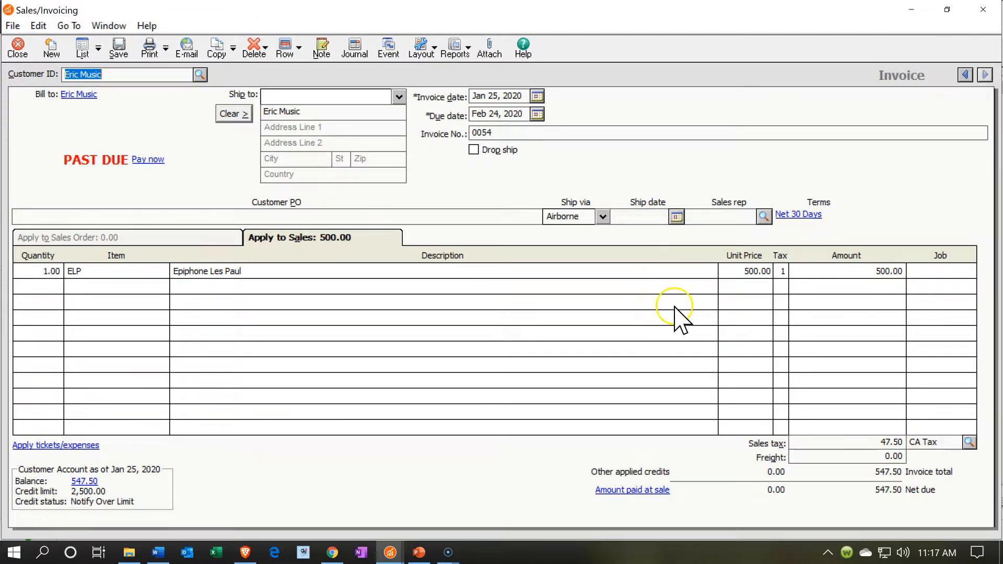
click(981, 19)
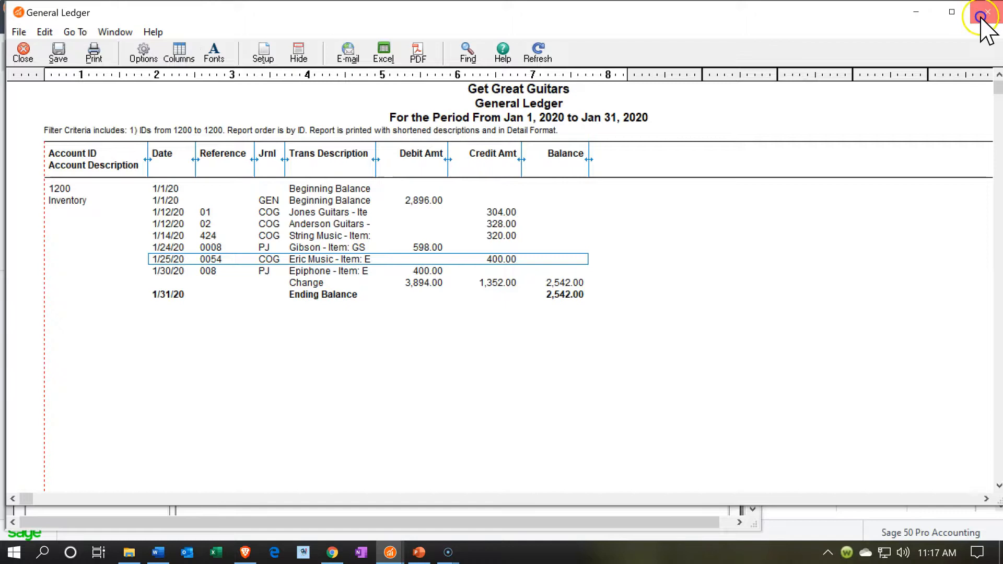
click(981, 19)
Drill into the Cost of Sales ledger detail, view the Eric Music invoice from Jan 25, and return to the trial balance.
scroll(448, 274, down, 3)
scroll(448, 288, down, 5)
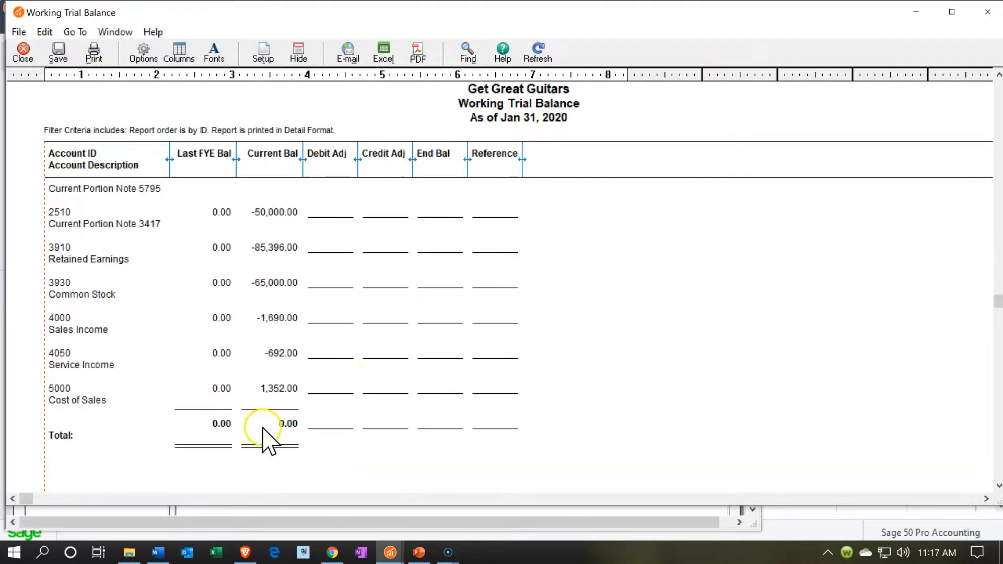
double_click(286, 387)
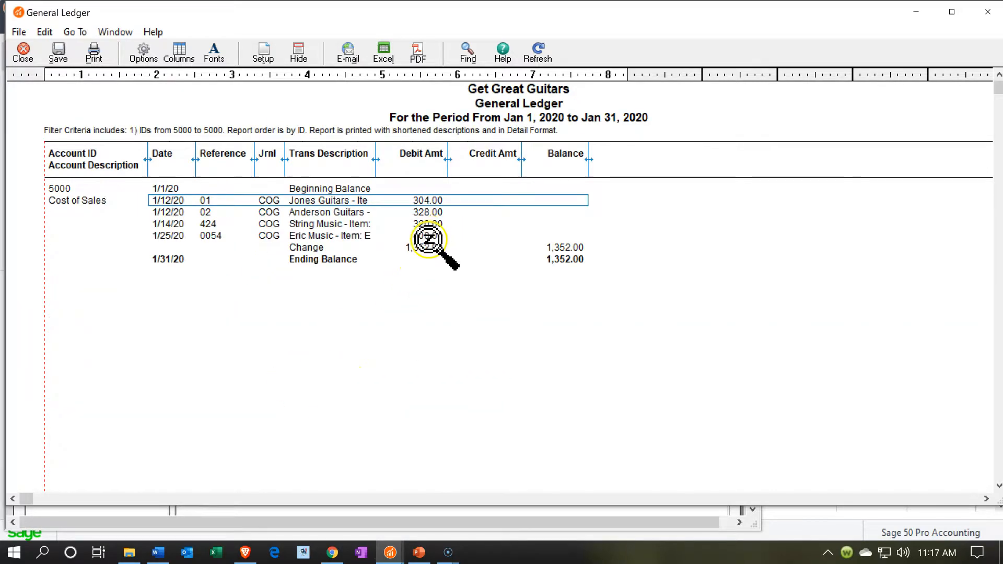
click(423, 235)
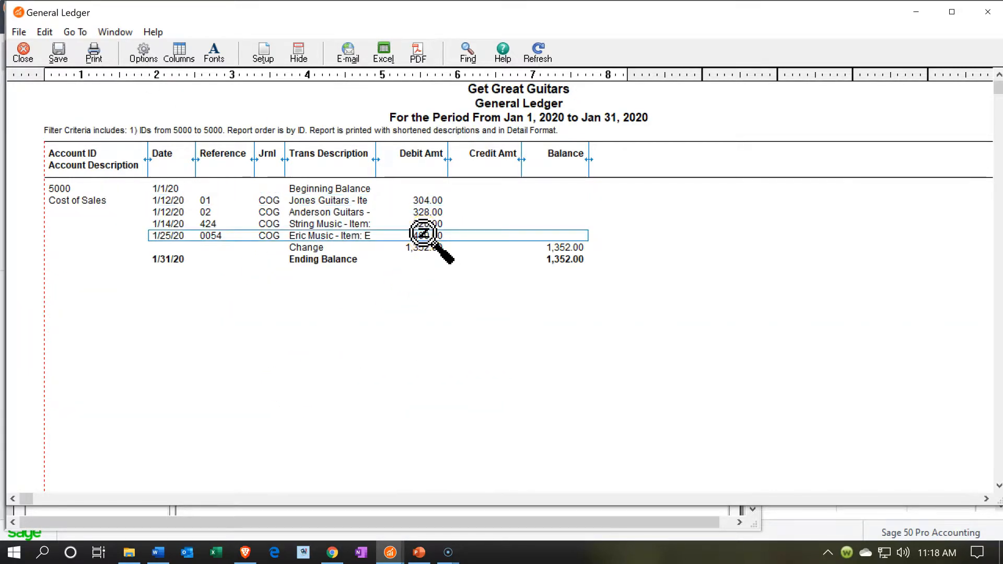
double_click(423, 234)
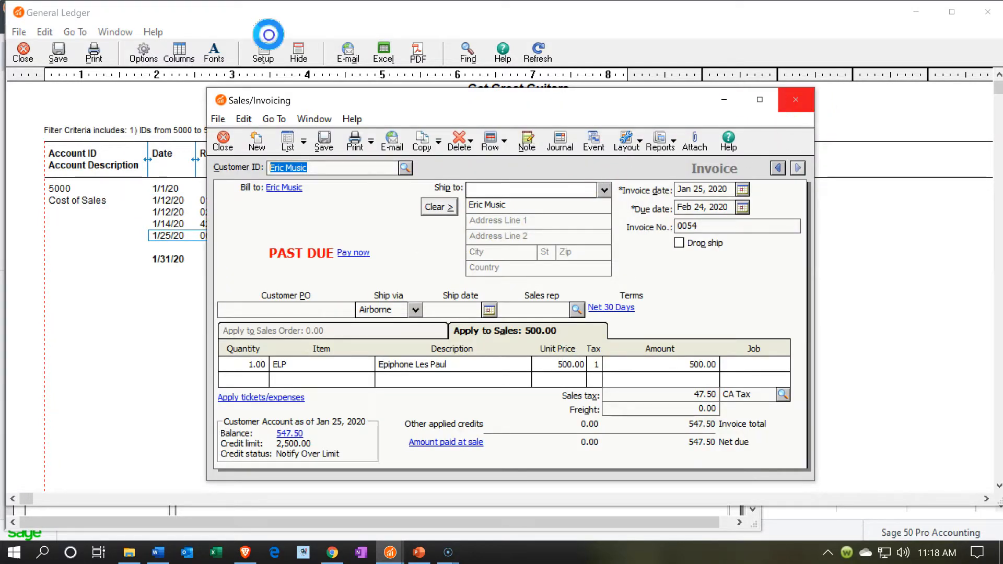
click(796, 99)
click(988, 13)
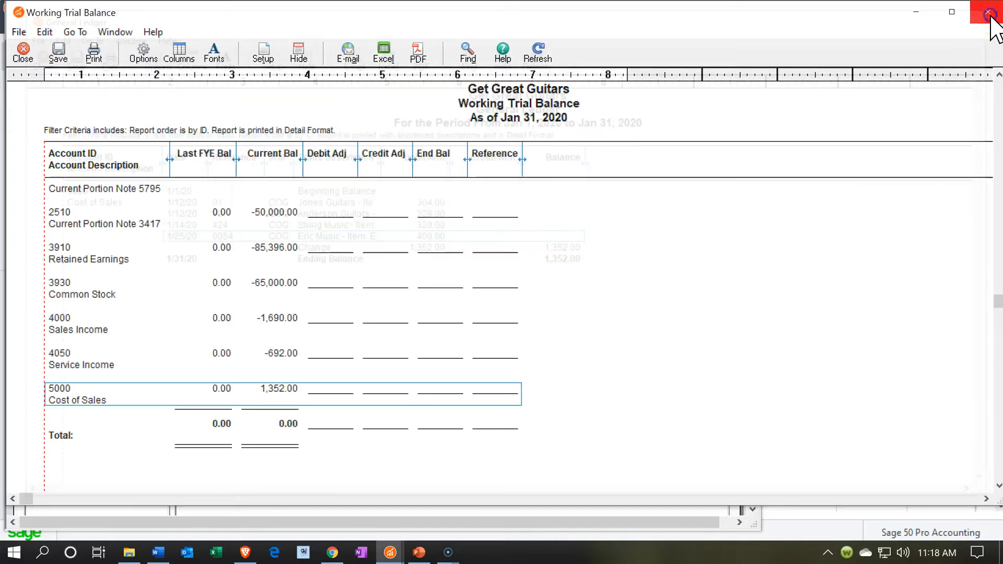